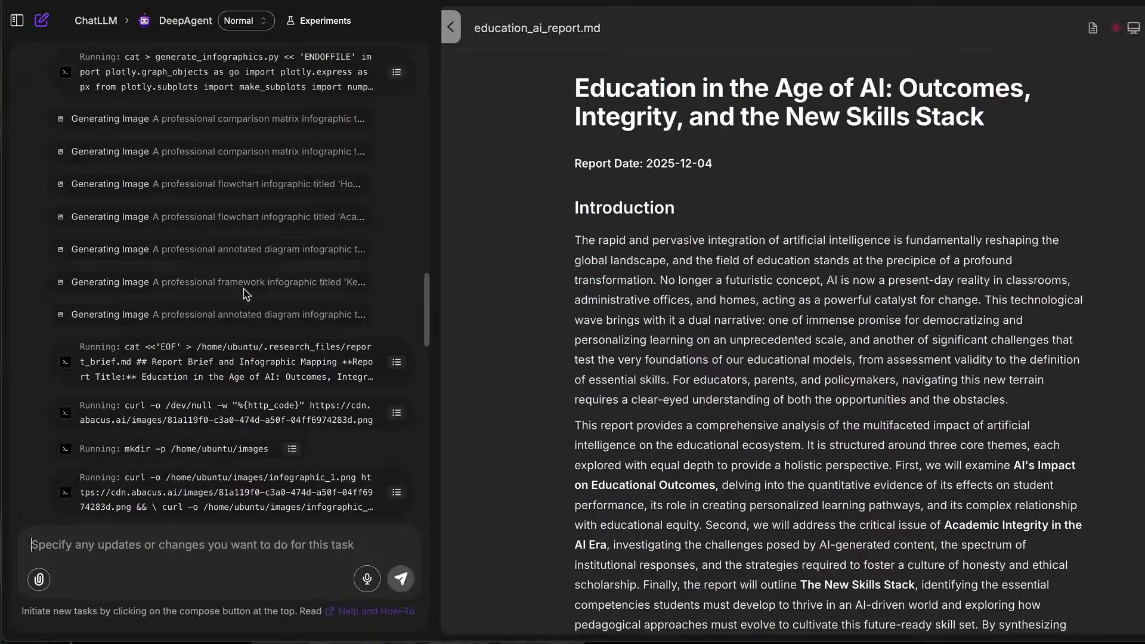
Download the Education in the Age of AI report as a PDF and jump to its second page.
{"action": "scroll", "coordinate": [238, 298], "scroll_direction": "down", "scroll_amount": 12}
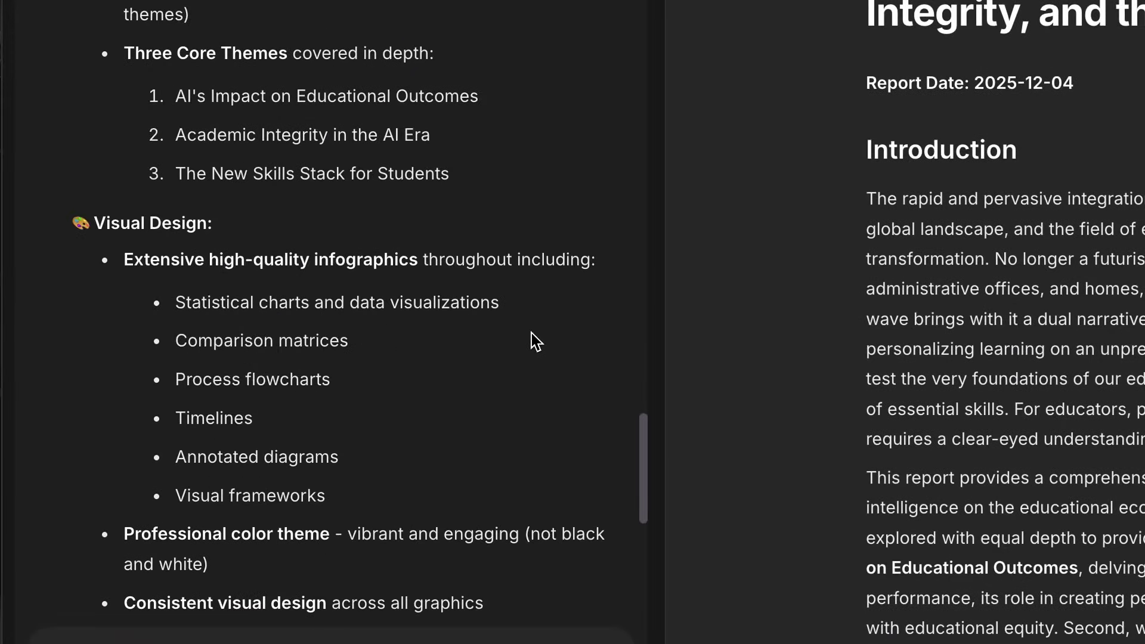
{"action": "scroll", "coordinate": [532, 333], "scroll_direction": "down", "scroll_amount": 4}
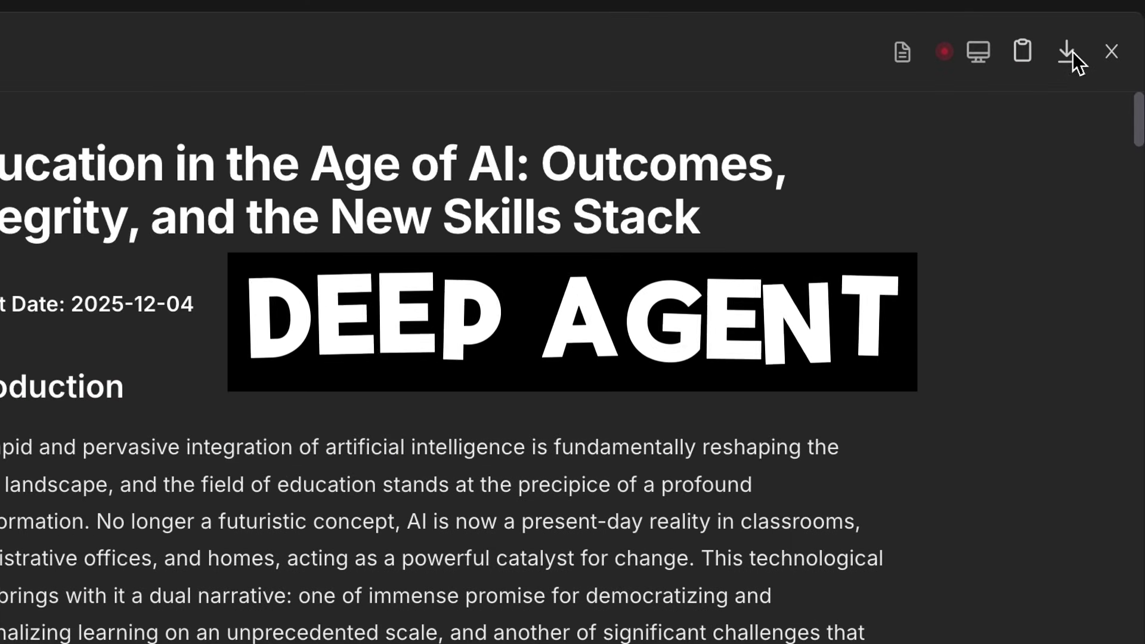
{"action": "left_click", "coordinate": [1067, 52]}
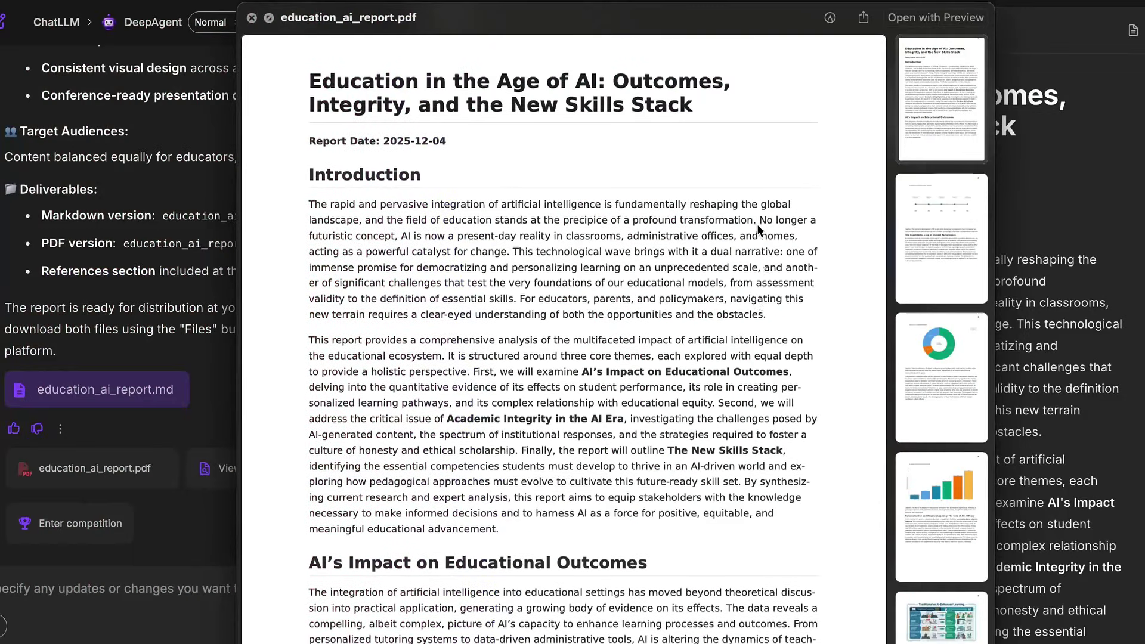
{"action": "scroll", "coordinate": [759, 230], "scroll_direction": "down", "scroll_amount": 2}
{"action": "left_click", "coordinate": [944, 247]}
Page through the report from the page-4 bar chart on to page 7.
{"action": "scroll", "coordinate": [611, 444], "scroll_direction": "down", "scroll_amount": 10}
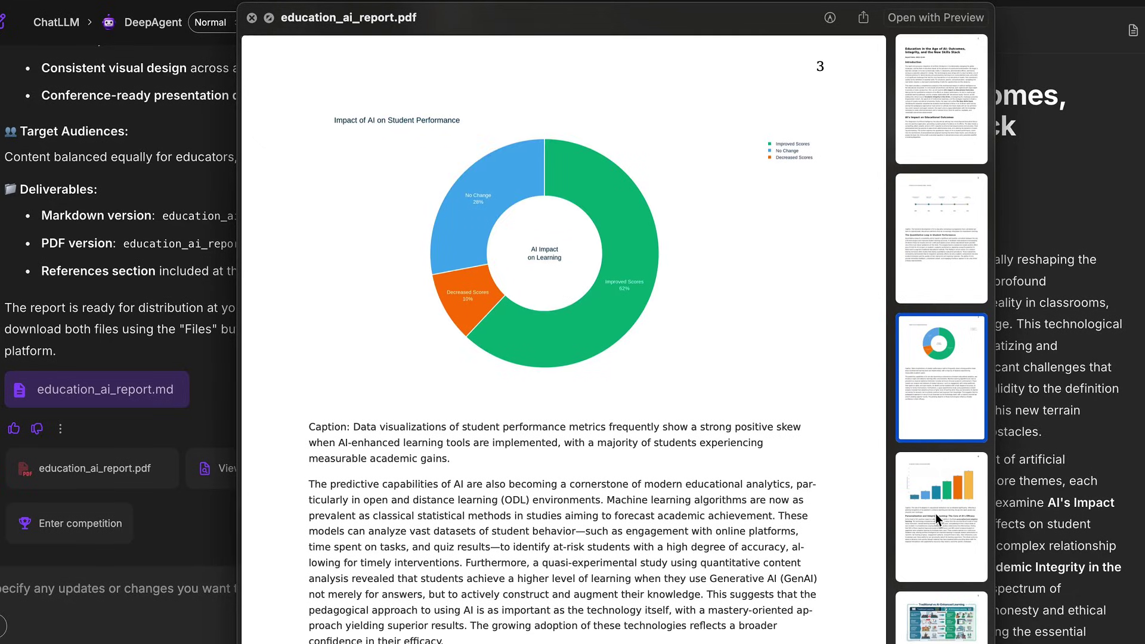
{"action": "left_click", "coordinate": [935, 513]}
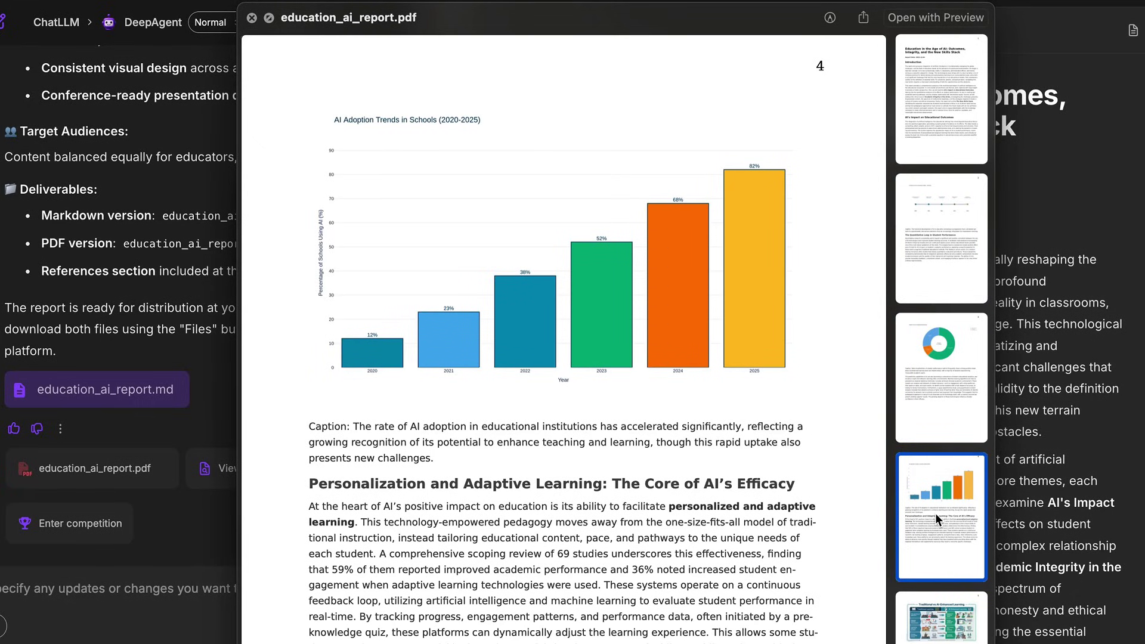
{"action": "key", "text": "Down"}
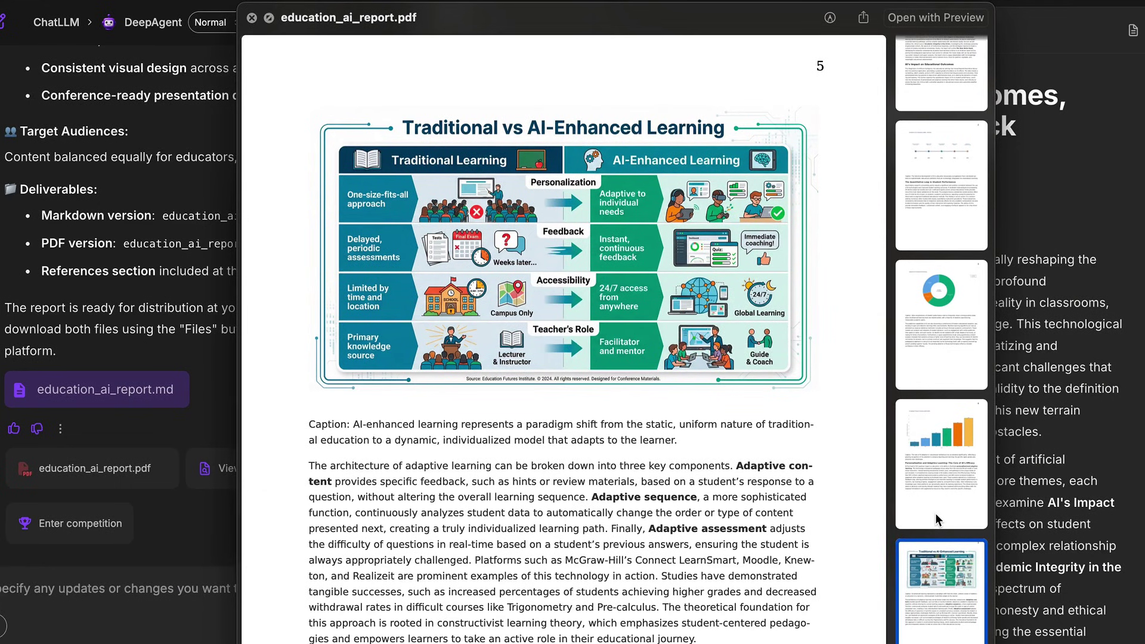
{"action": "key", "text": "Down"}
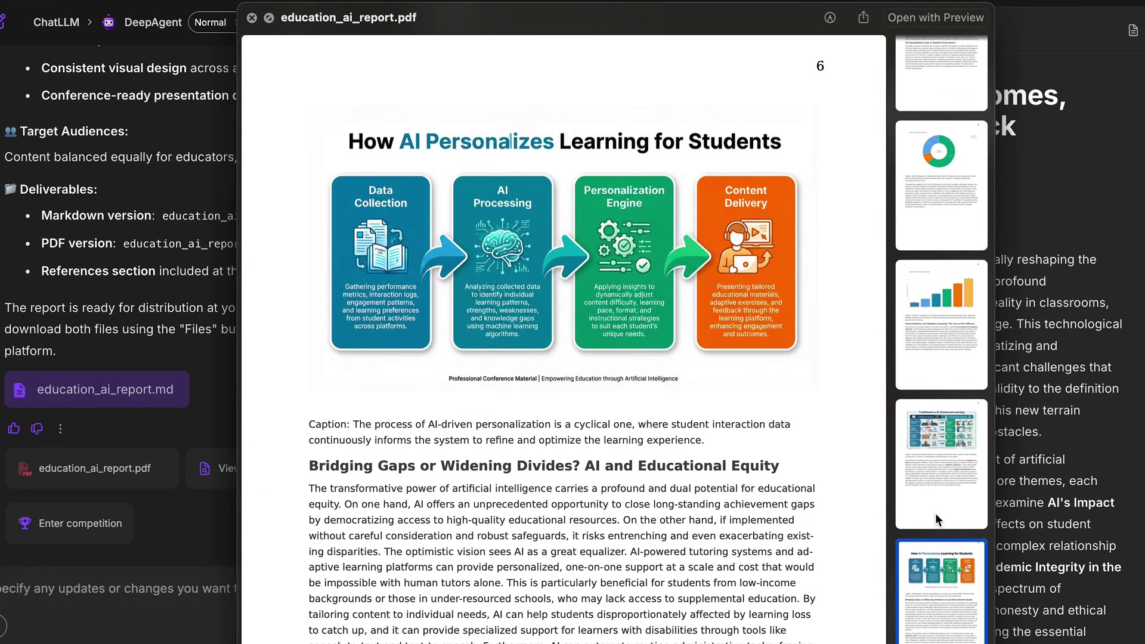
{"action": "key", "text": "Down"}
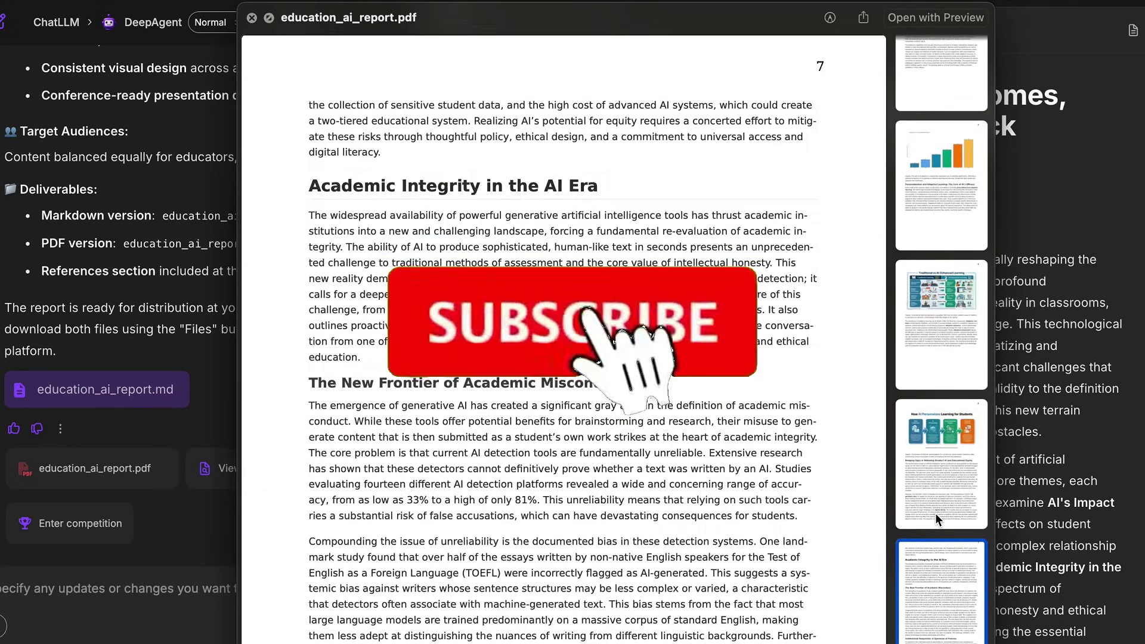
{"action": "scroll", "coordinate": [541, 476], "scroll_direction": "down", "scroll_amount": 15}
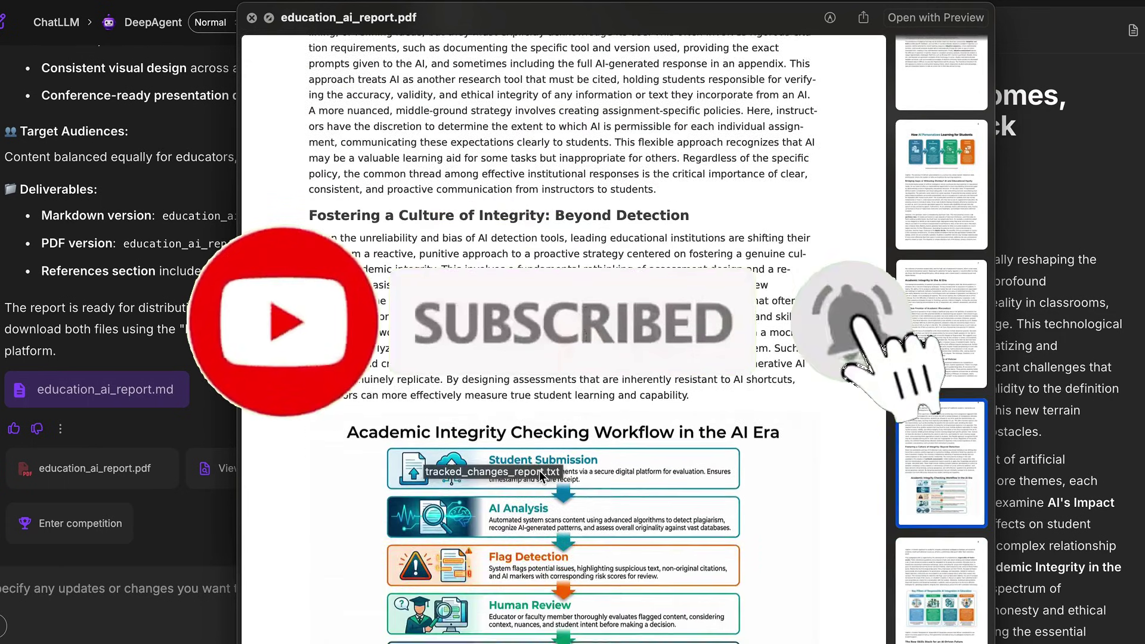
Continue through pages 9 and 10 on core competencies, scrolling to the page-12 Conclusion.
{"action": "left_click", "coordinate": [932, 605]}
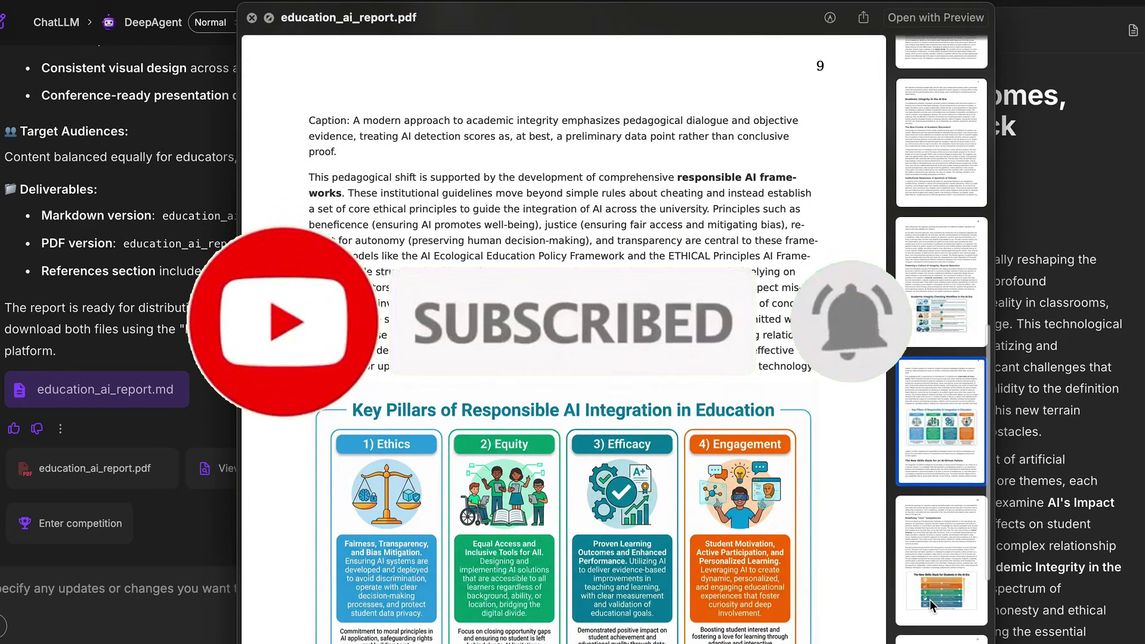
{"action": "left_click", "coordinate": [935, 561]}
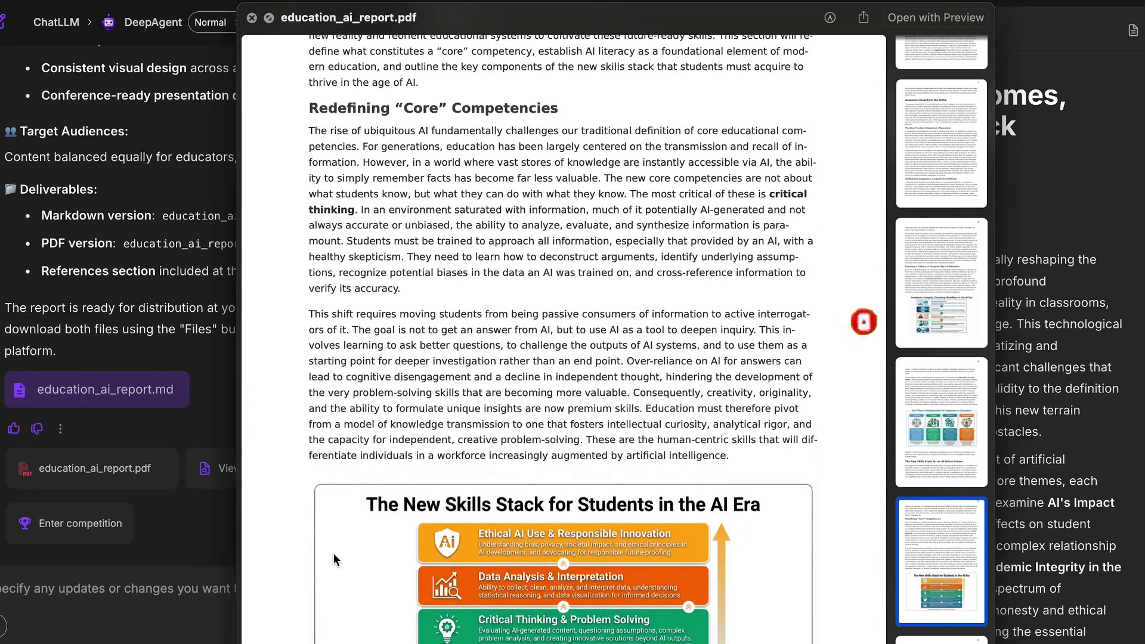
{"action": "scroll", "coordinate": [334, 560], "scroll_direction": "down", "scroll_amount": 5}
{"action": "scroll", "coordinate": [612, 335], "scroll_direction": "down", "scroll_amount": 10}
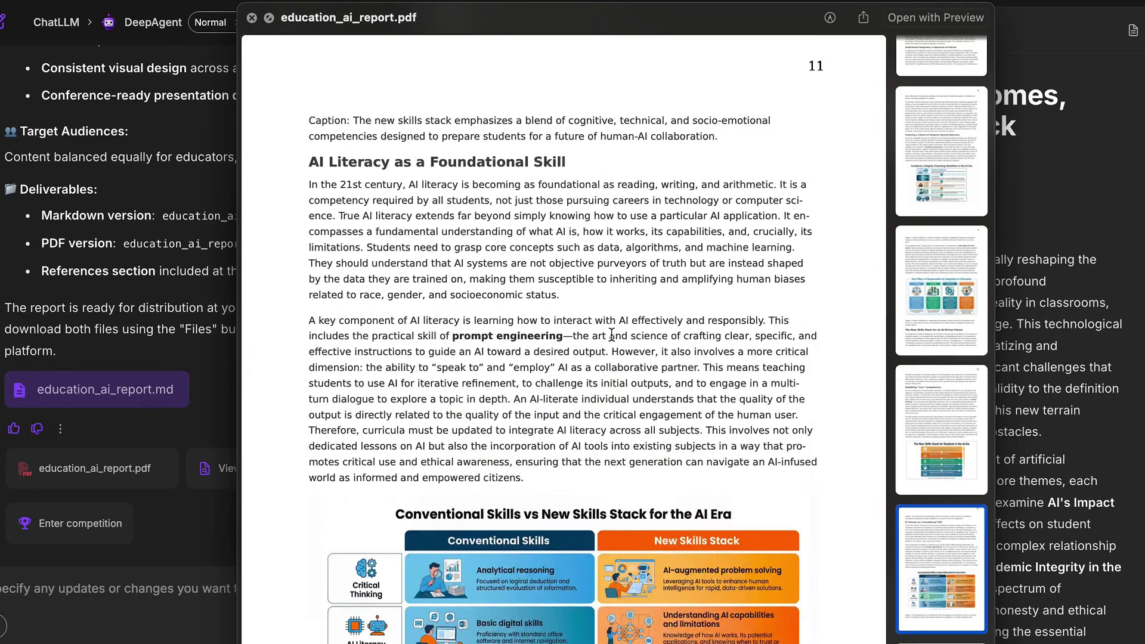
{"action": "scroll", "coordinate": [612, 336], "scroll_direction": "down", "scroll_amount": 15}
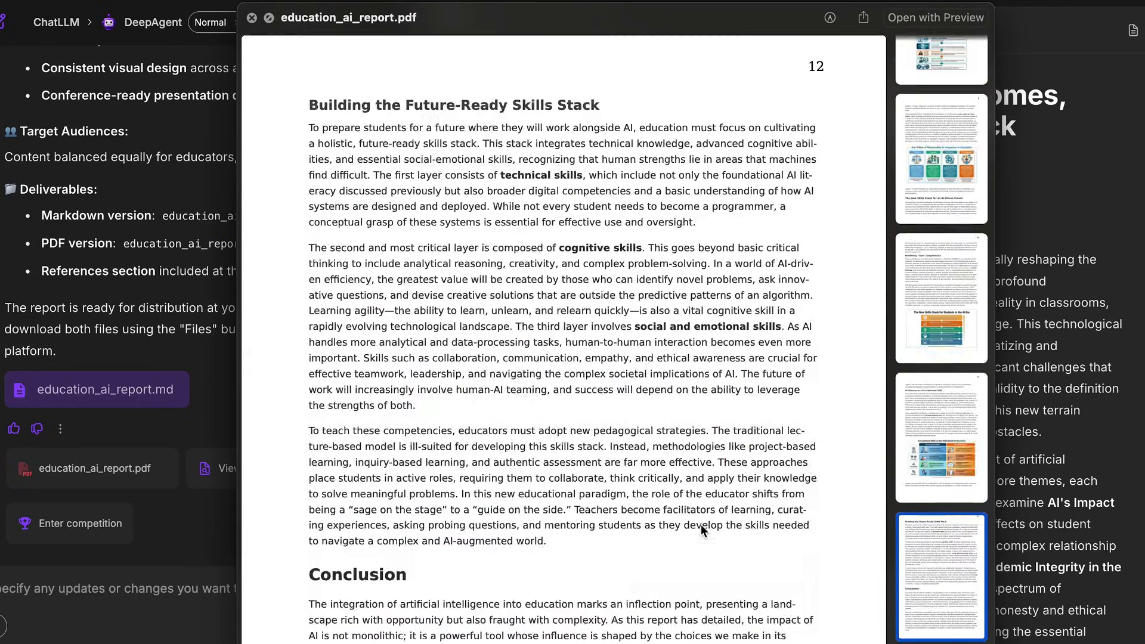
{"action": "scroll", "coordinate": [556, 480], "scroll_direction": "down", "scroll_amount": 9}
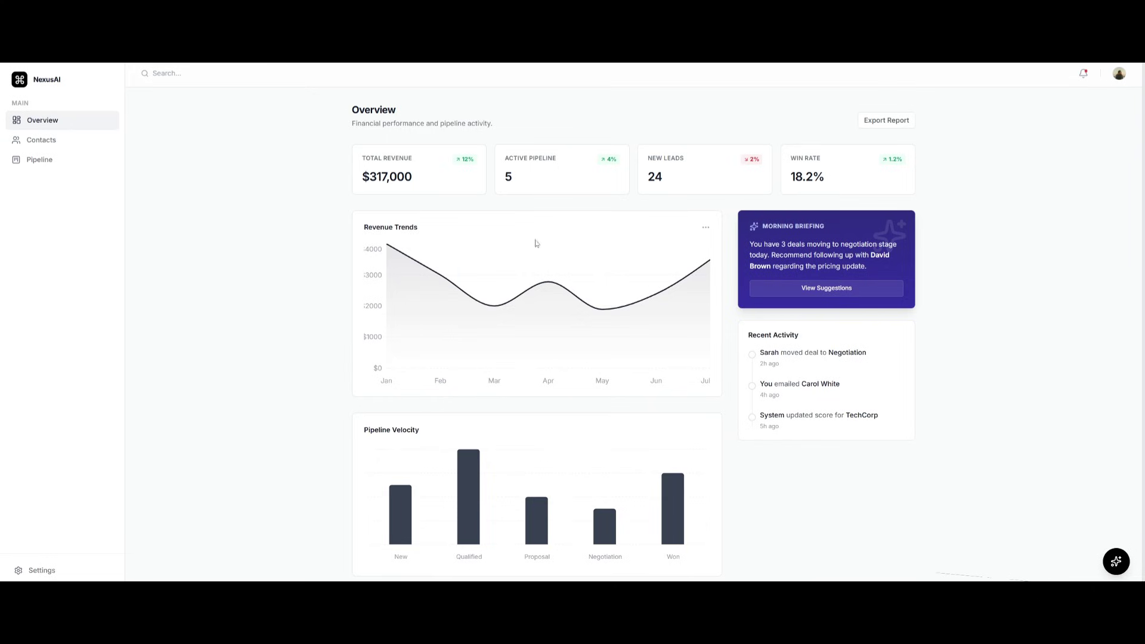
Open the Contacts list and view the first contact, TechCorp Solutions' CTO.
{"action": "scroll", "coordinate": [831, 282], "scroll_direction": "down", "scroll_amount": 1}
{"action": "left_click", "coordinate": [57, 141]}
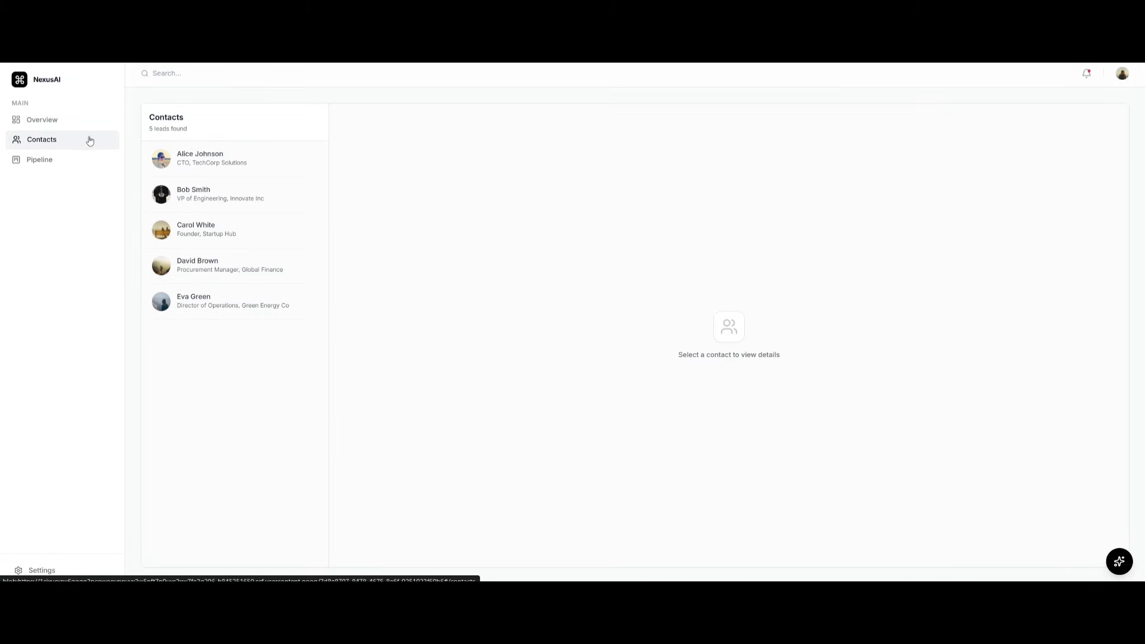
{"action": "left_click", "coordinate": [261, 164]}
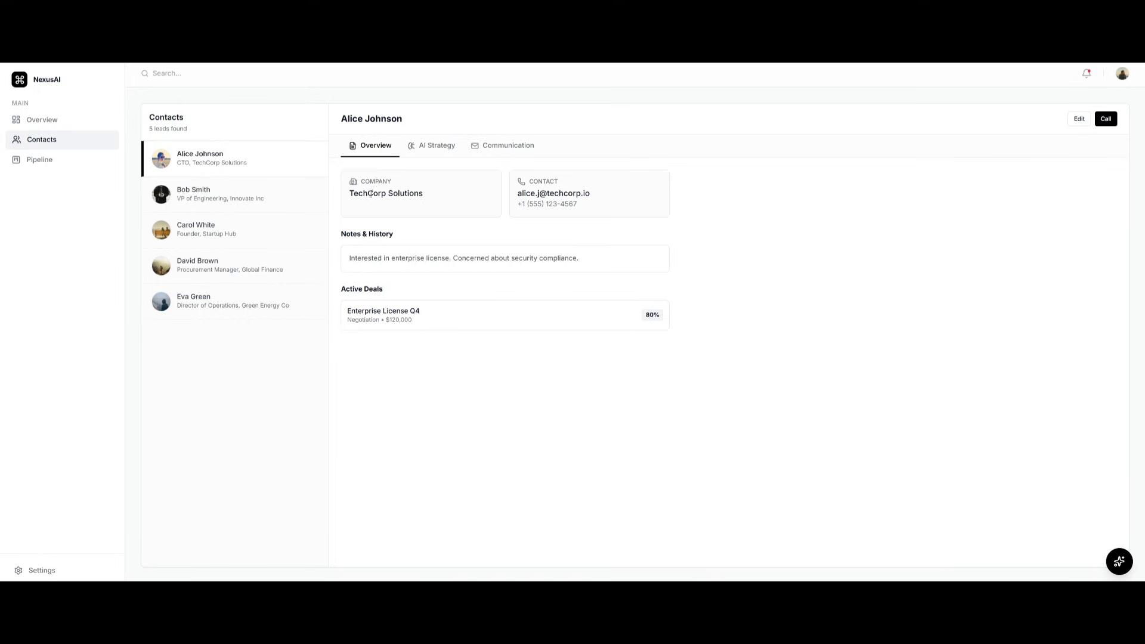
Generate the contact's AI lead score of 92 and a meeting-prep brief, then bring up the email composer.
{"action": "left_click", "coordinate": [434, 149]}
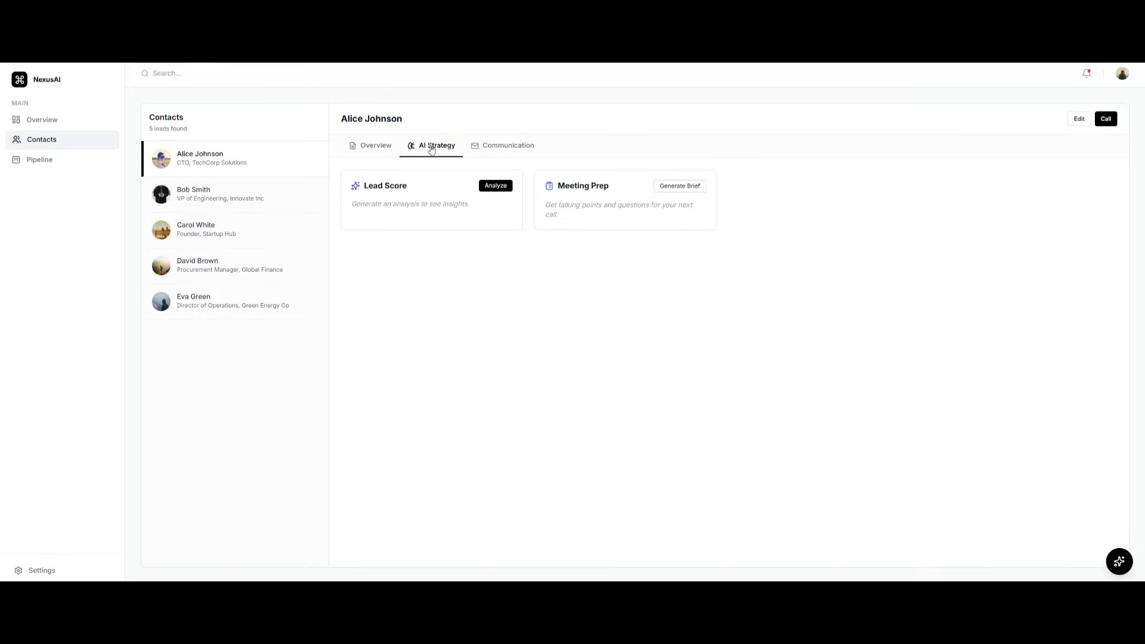
{"action": "left_click", "coordinate": [501, 188]}
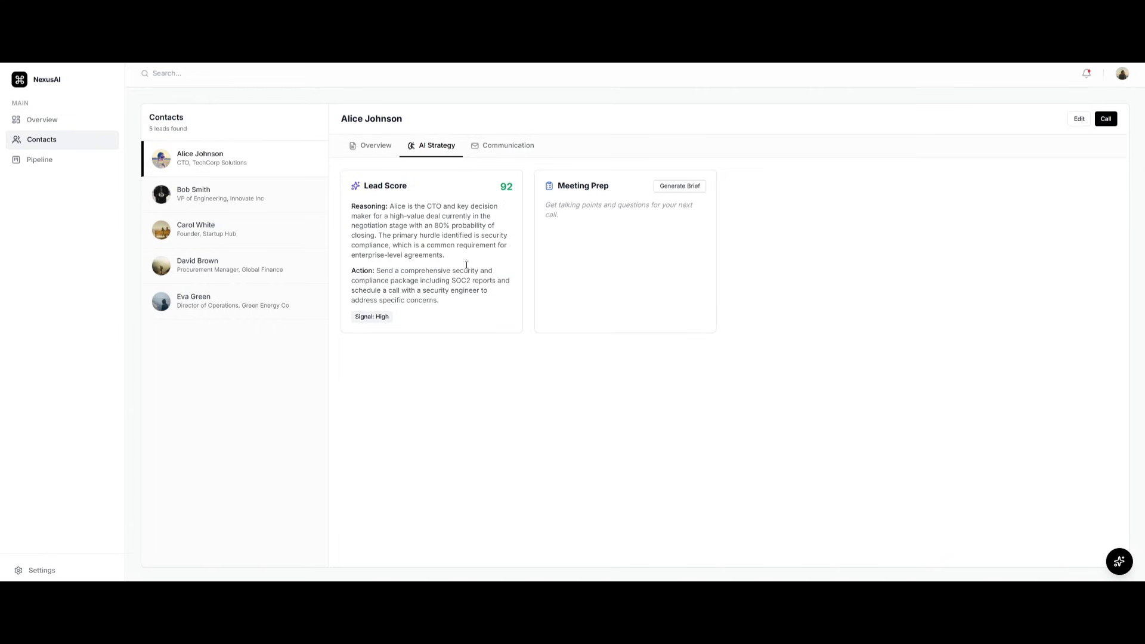
{"action": "left_click", "coordinate": [676, 189]}
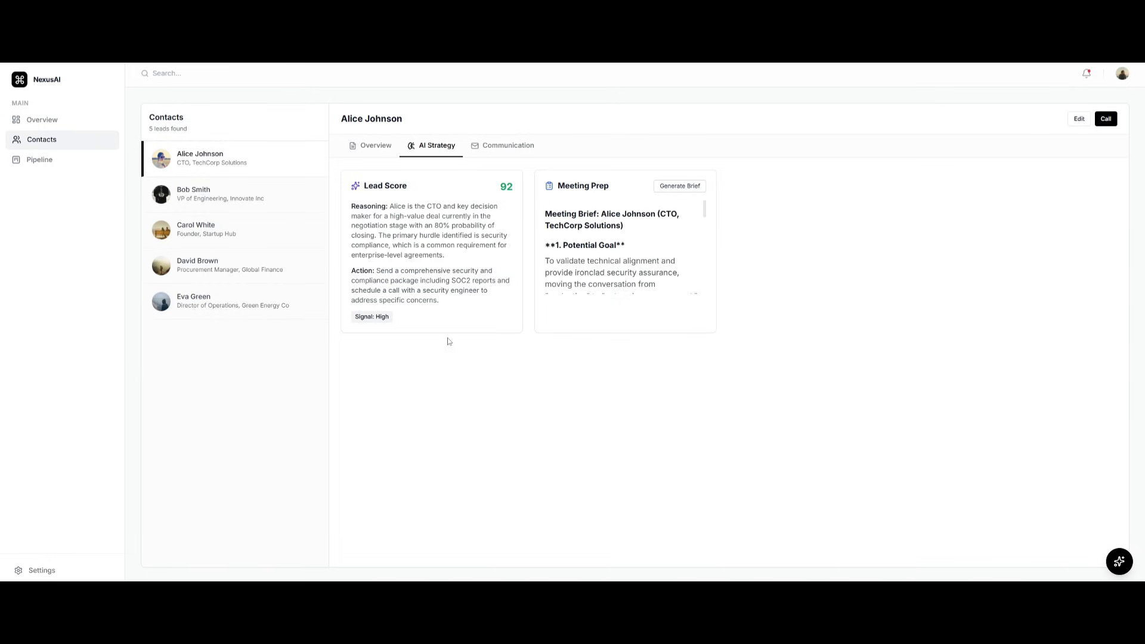
{"action": "scroll", "coordinate": [606, 251], "scroll_direction": "down", "scroll_amount": 10}
{"action": "left_click", "coordinate": [495, 147]}
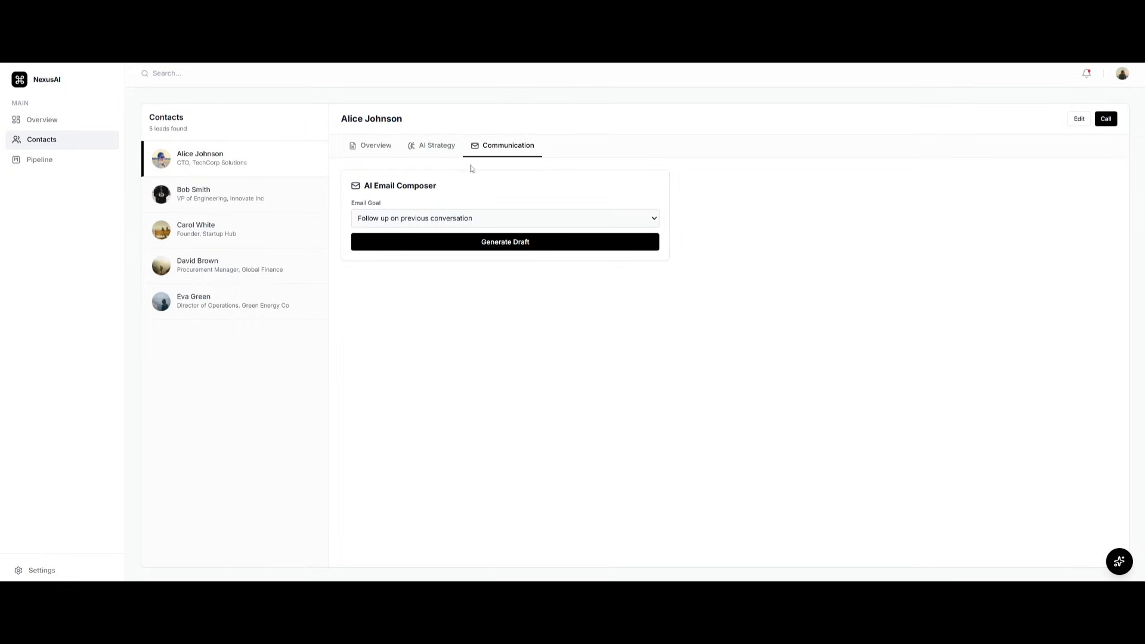
View the deal pipeline board, then go back to the Overview dashboard.
{"action": "left_click", "coordinate": [43, 160]}
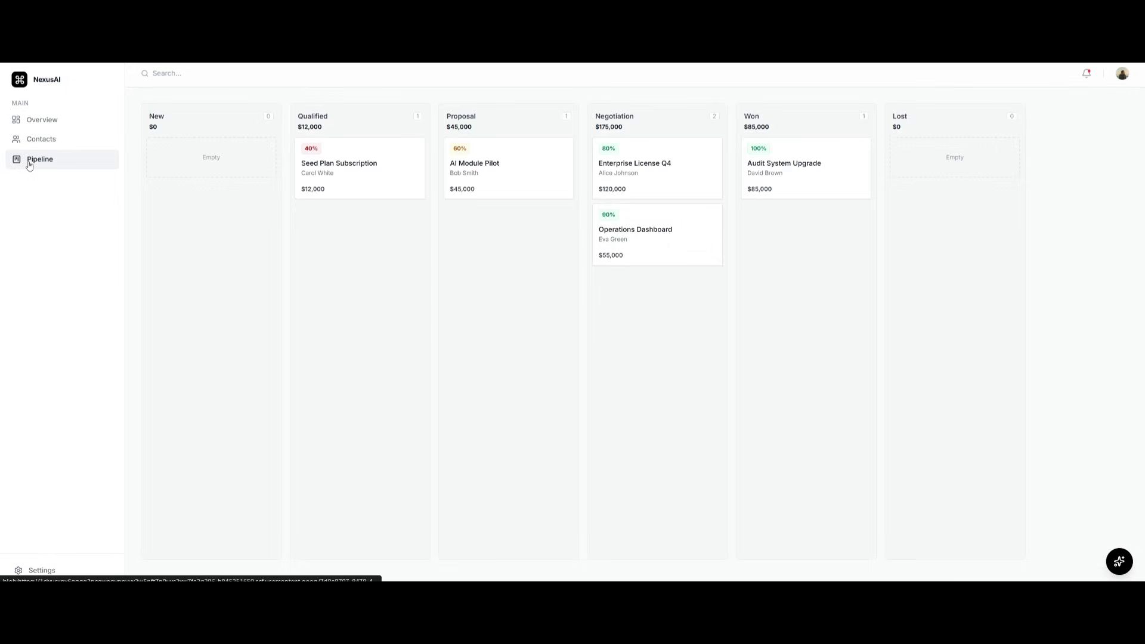
{"action": "left_click", "coordinate": [51, 124]}
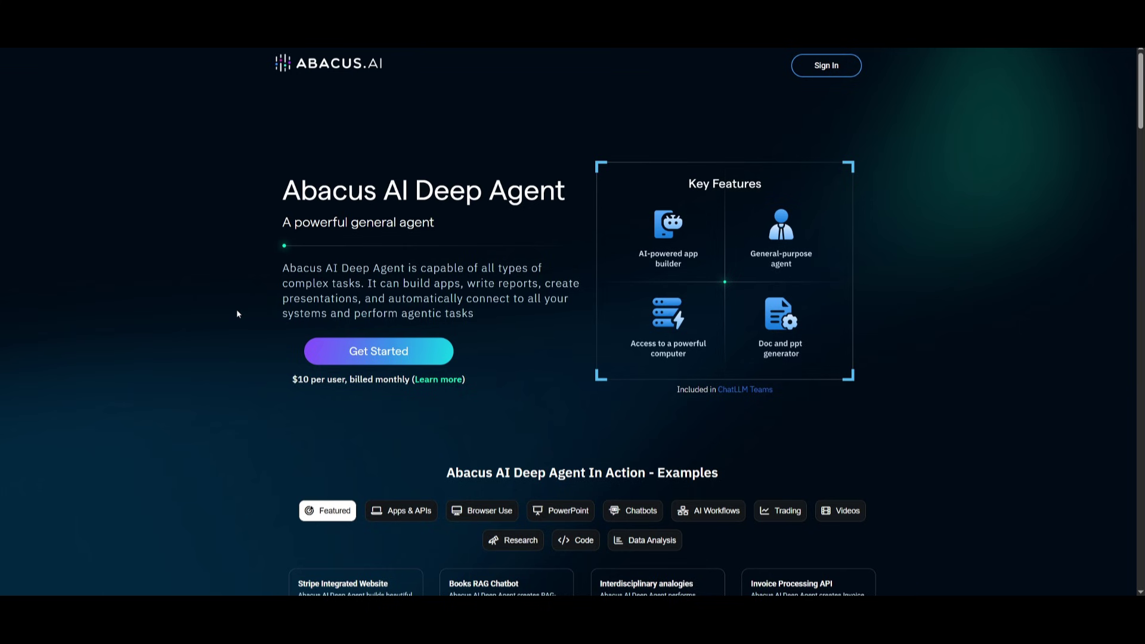
{"action": "scroll", "coordinate": [233, 310], "scroll_direction": "down", "scroll_amount": 4}
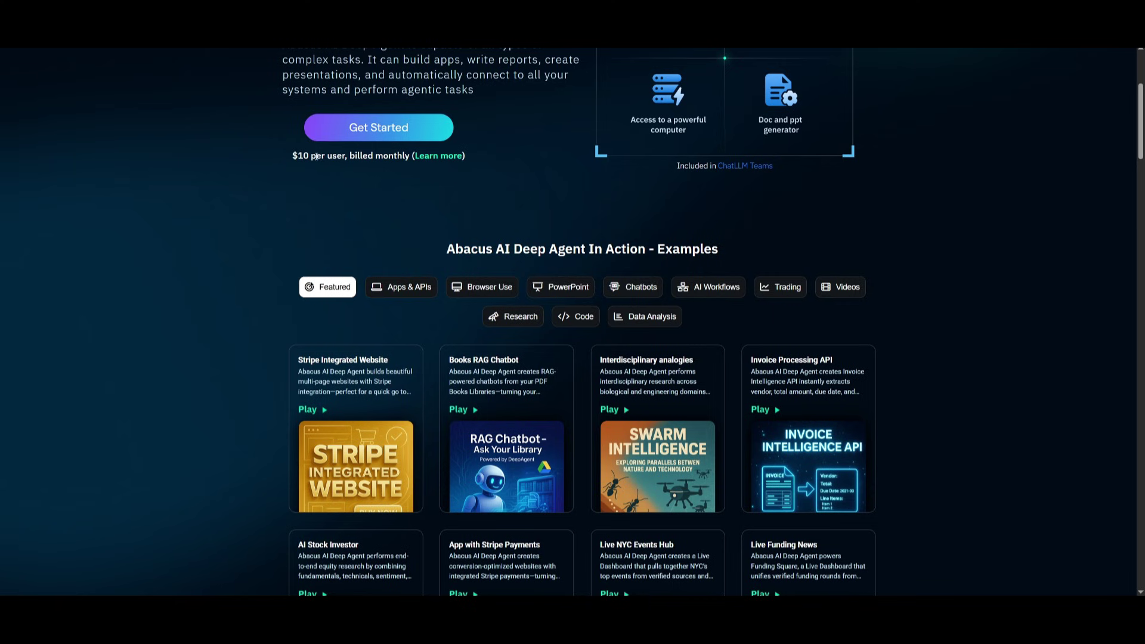
{"action": "scroll", "coordinate": [324, 152], "scroll_direction": "down", "scroll_amount": 18}
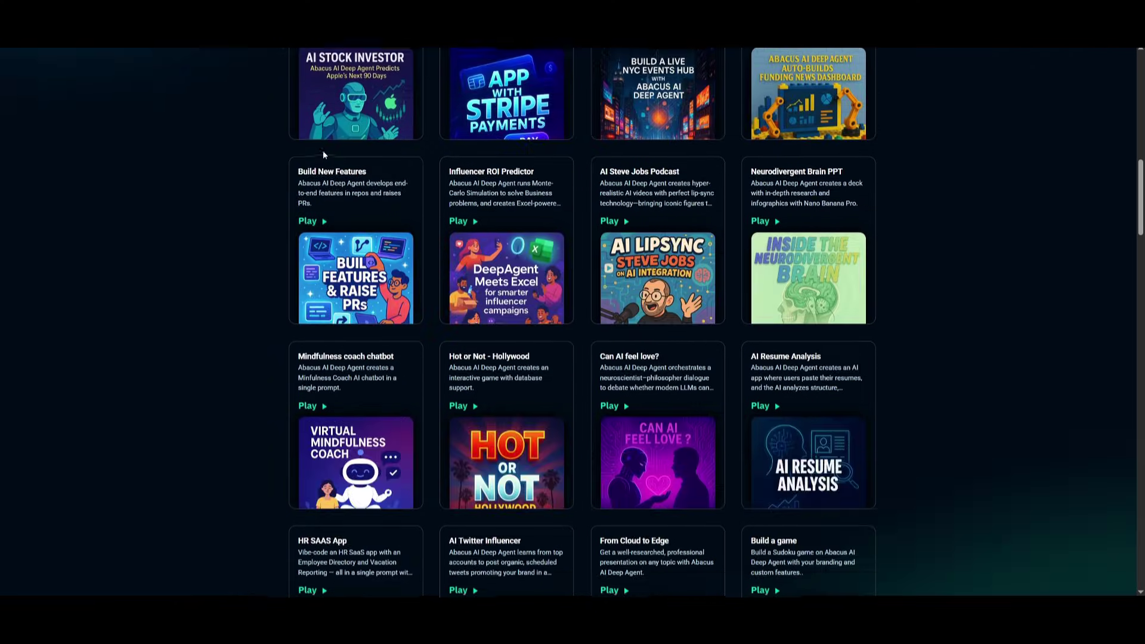
{"action": "scroll", "coordinate": [322, 155], "scroll_direction": "down", "scroll_amount": 7}
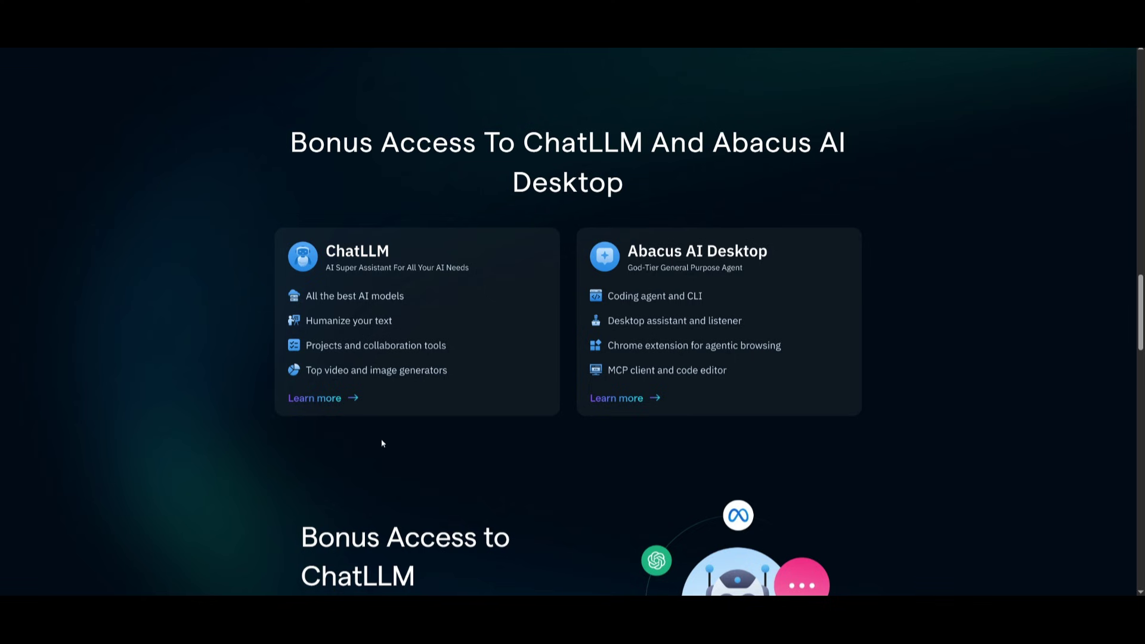
{"action": "scroll", "coordinate": [387, 438], "scroll_direction": "up", "scroll_amount": 20}
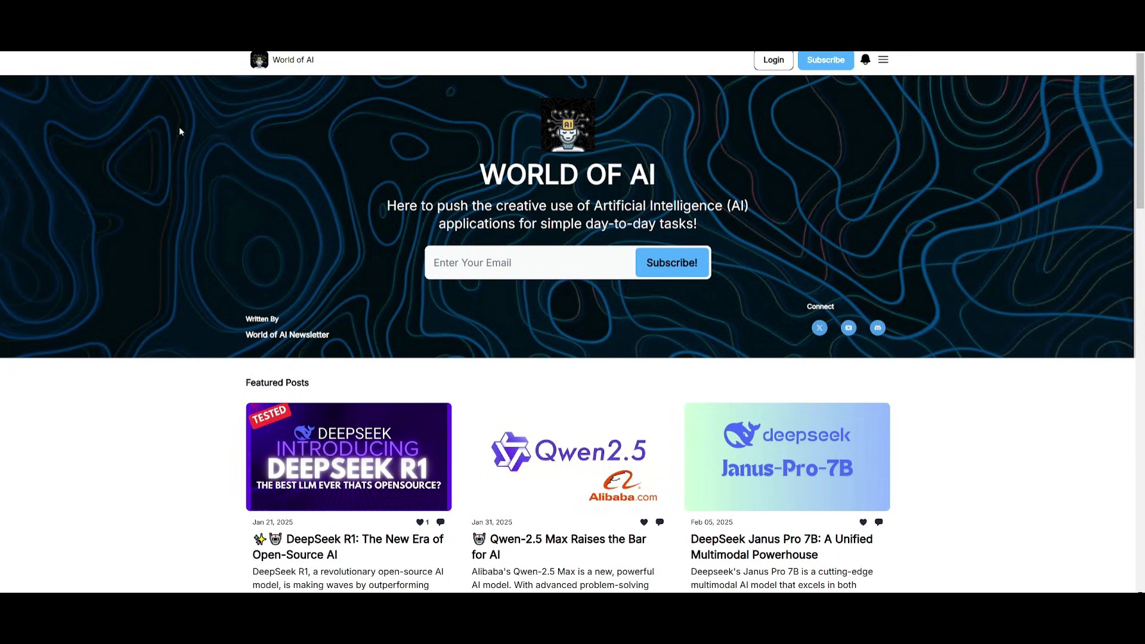
{"action": "scroll", "coordinate": [151, 171], "scroll_direction": "down", "scroll_amount": 4}
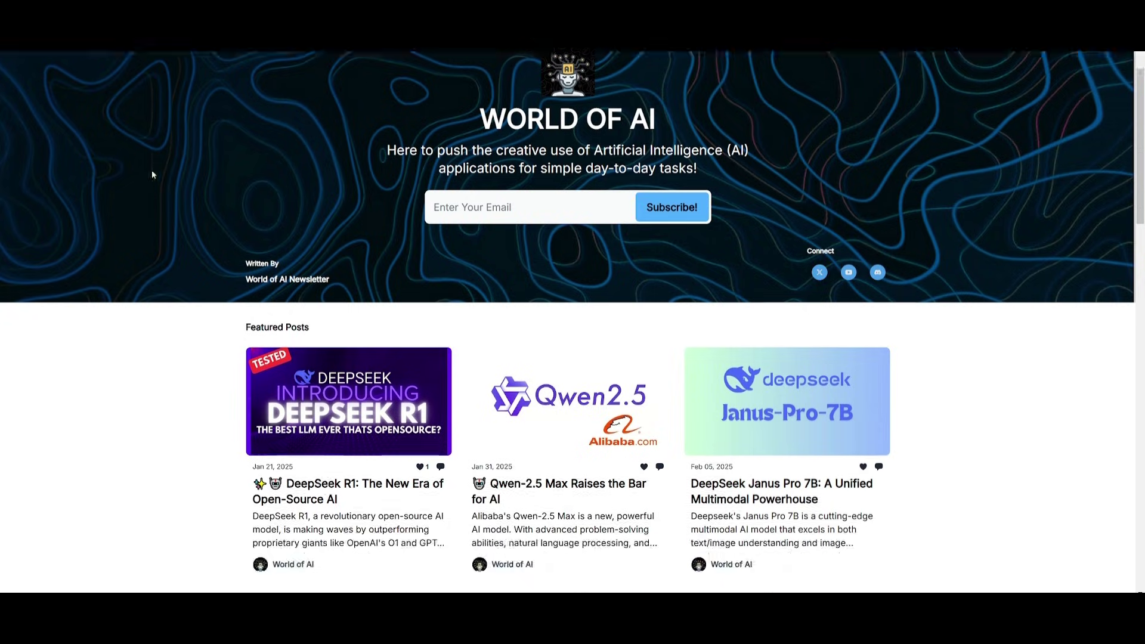
{"action": "scroll", "coordinate": [154, 170], "scroll_direction": "down", "scroll_amount": 5}
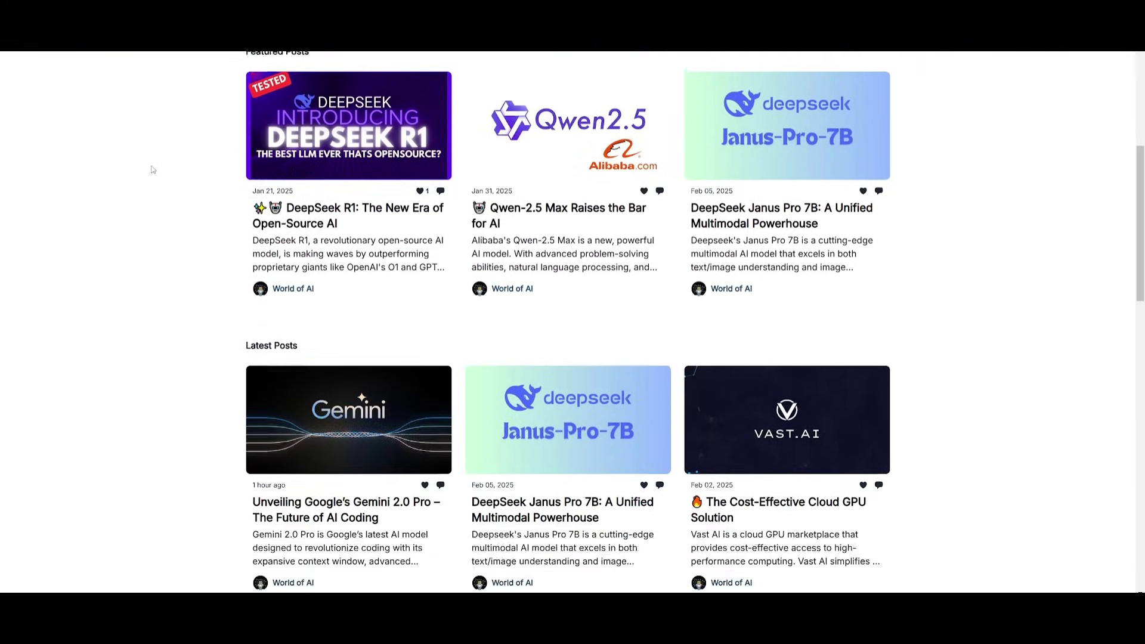
{"action": "scroll", "coordinate": [138, 170], "scroll_direction": "down", "scroll_amount": 6}
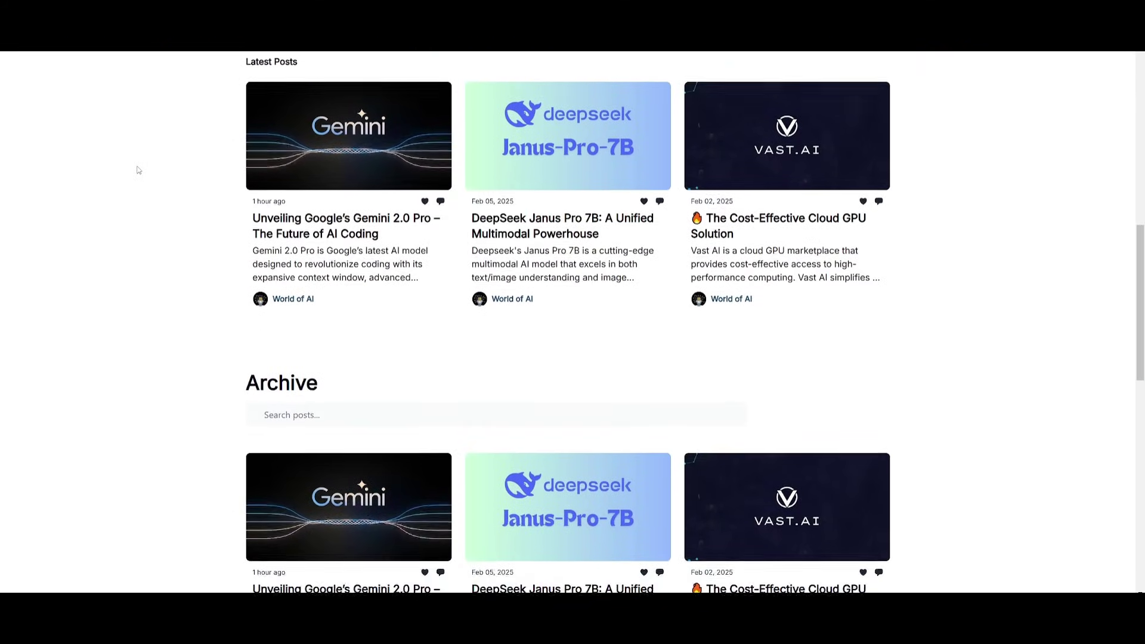
{"action": "scroll", "coordinate": [136, 171], "scroll_direction": "down", "scroll_amount": 4}
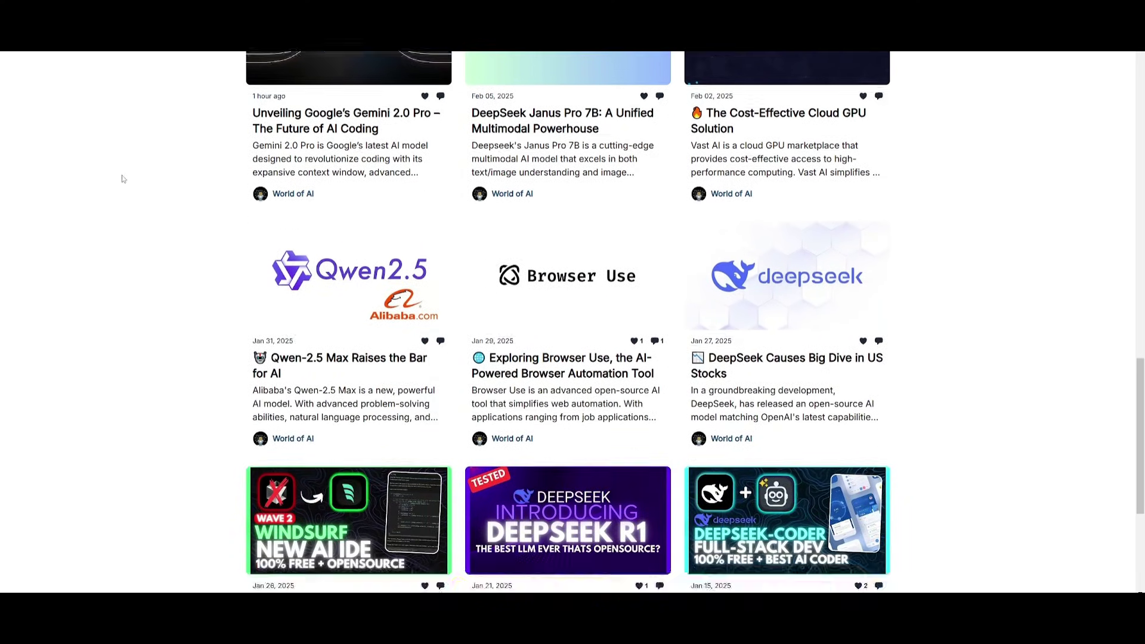
{"action": "scroll", "coordinate": [122, 179], "scroll_direction": "down", "scroll_amount": 4}
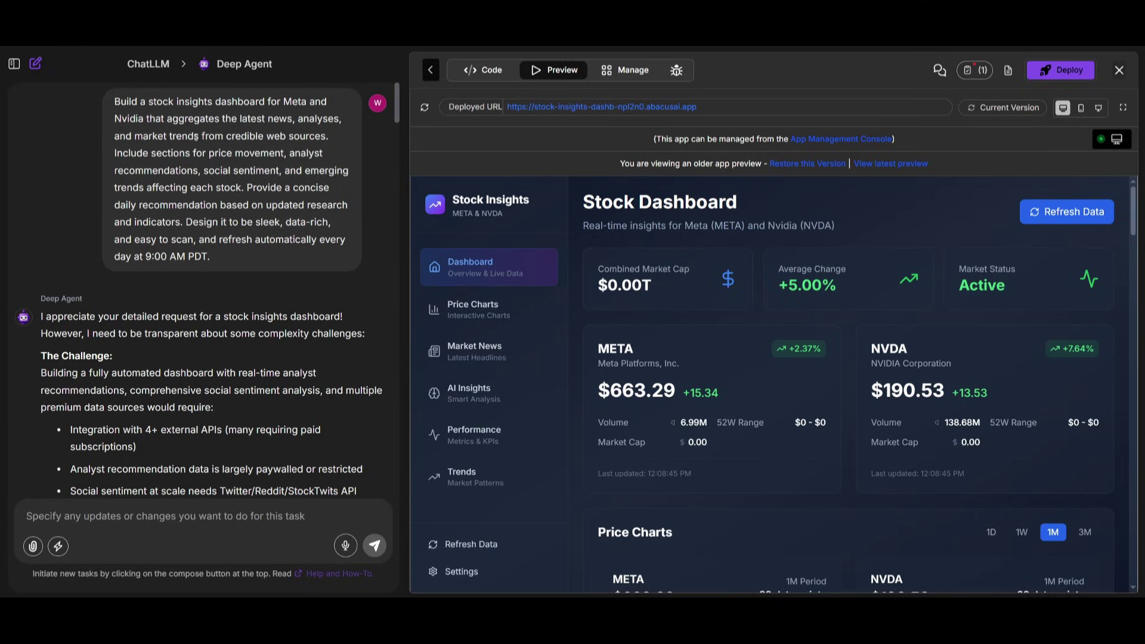
Open the Nvidia H200 shipments headline, compare the Price Charts with Google, then open Market News.
{"action": "scroll", "coordinate": [769, 308], "scroll_direction": "down", "scroll_amount": 5}
{"action": "scroll", "coordinate": [770, 311], "scroll_direction": "down", "scroll_amount": 5}
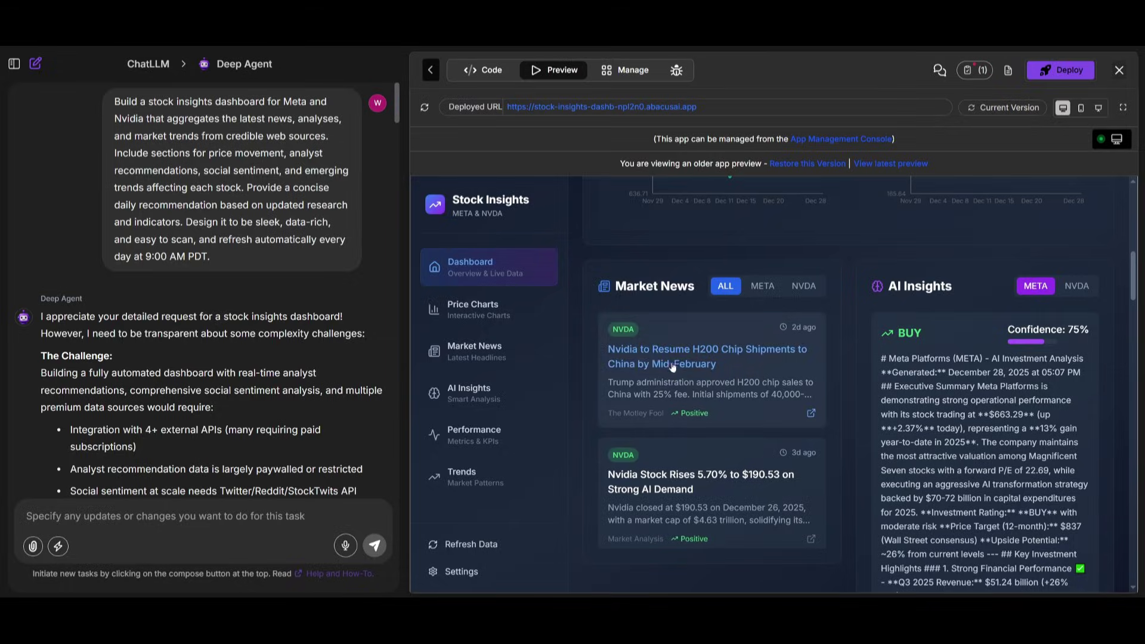
{"action": "left_click", "coordinate": [620, 351]}
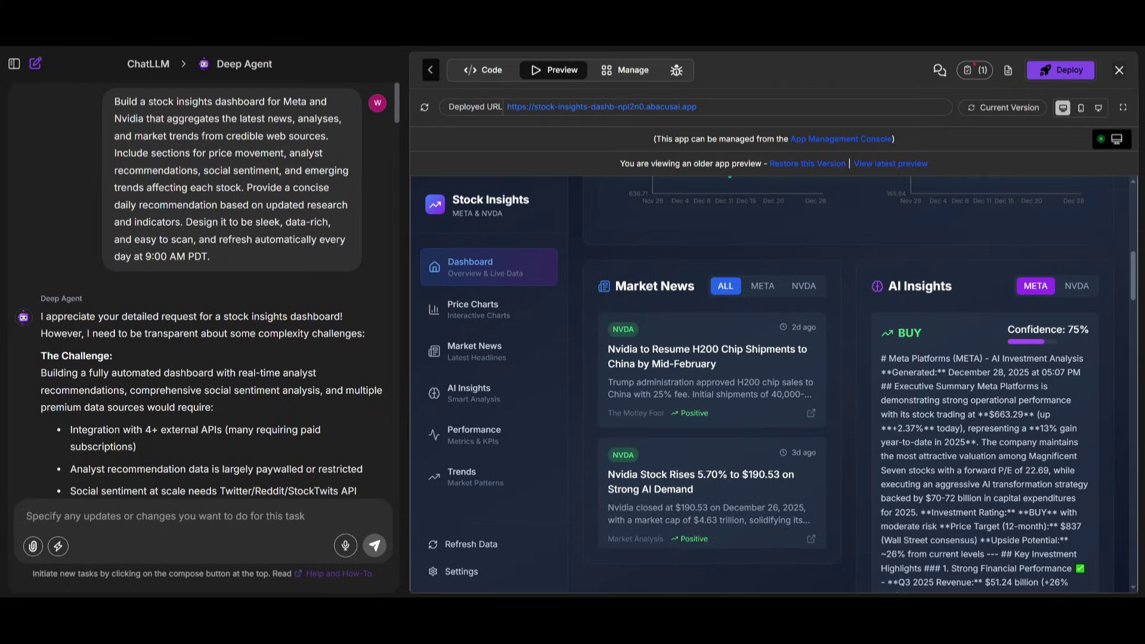
{"action": "left_click", "coordinate": [498, 303]}
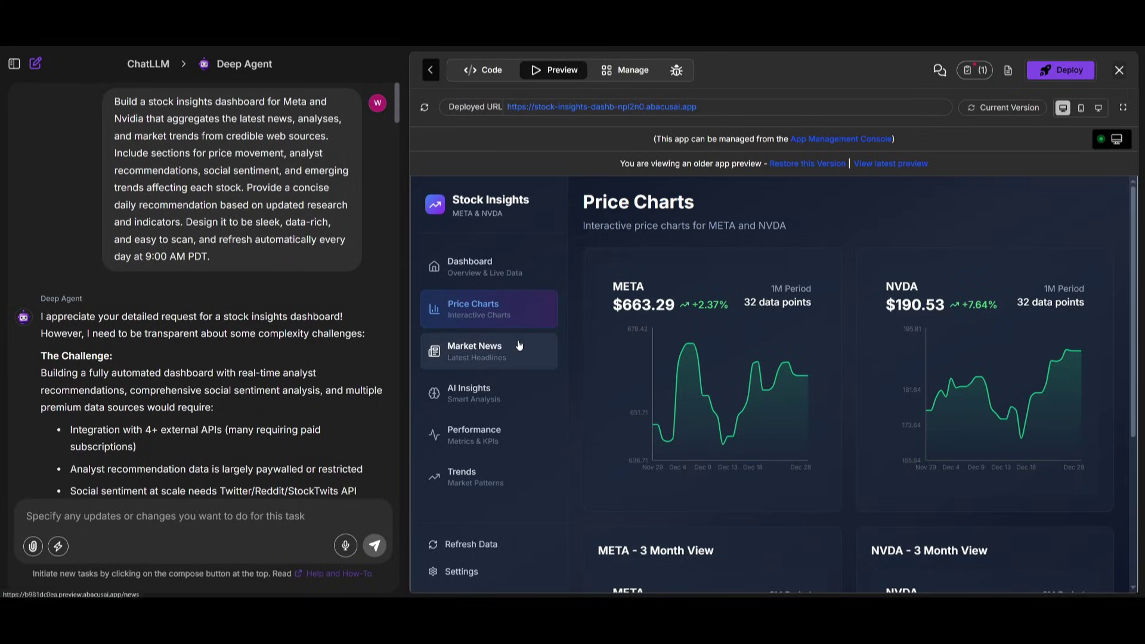
{"action": "left_click", "coordinate": [528, 338]}
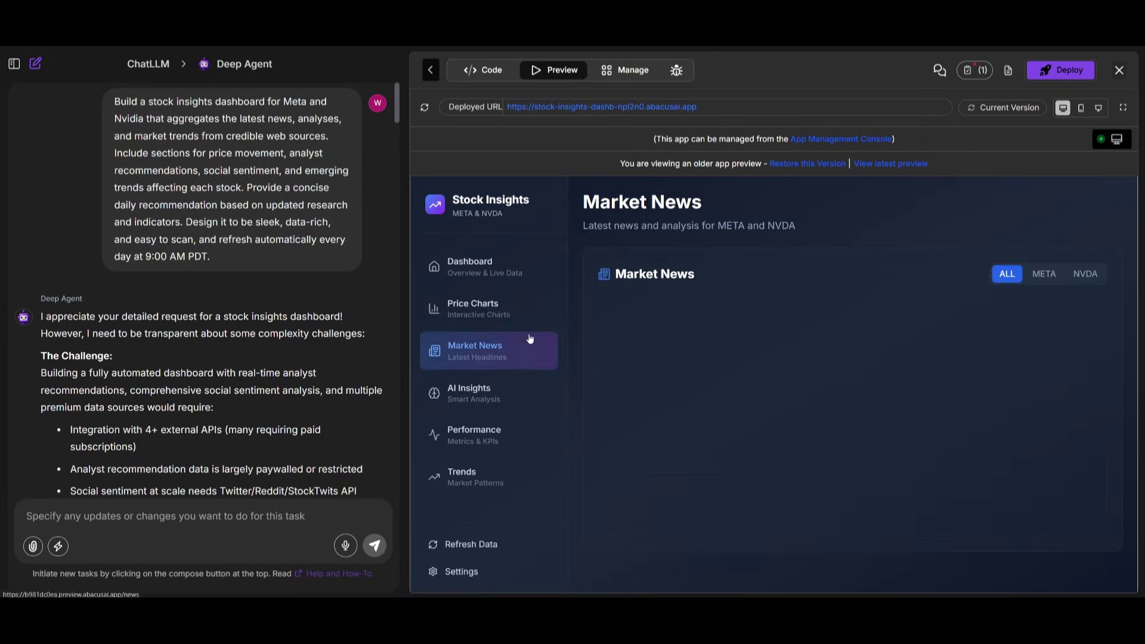
View the dashboard's AI Insights, Performance Metrics and Market Trends pages.
{"action": "left_click", "coordinate": [514, 392]}
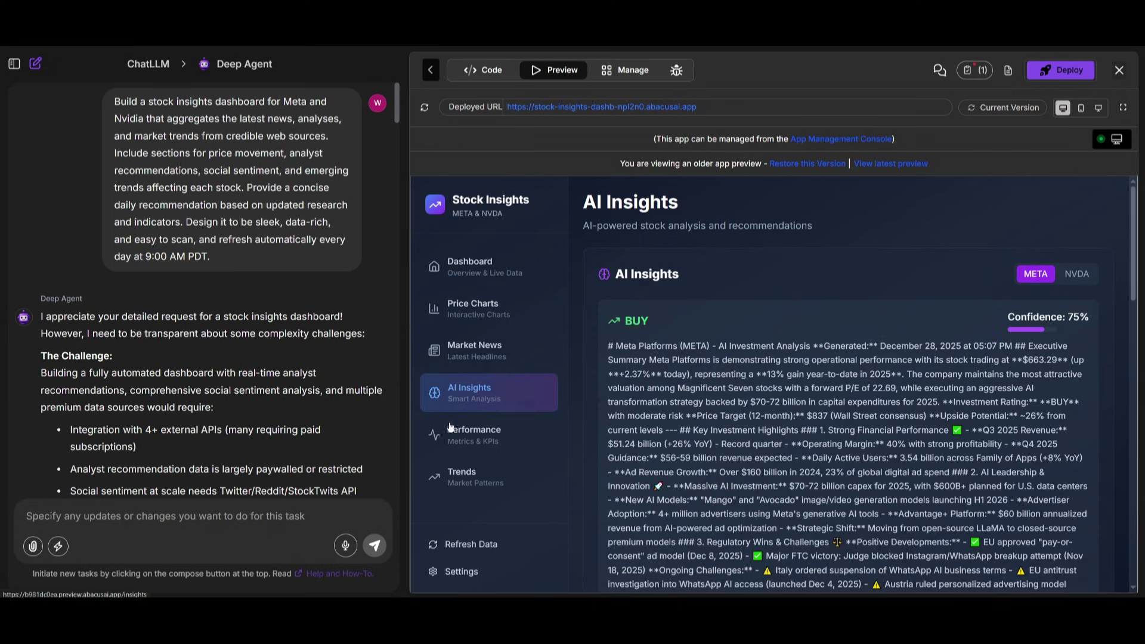
{"action": "left_click", "coordinate": [471, 452]}
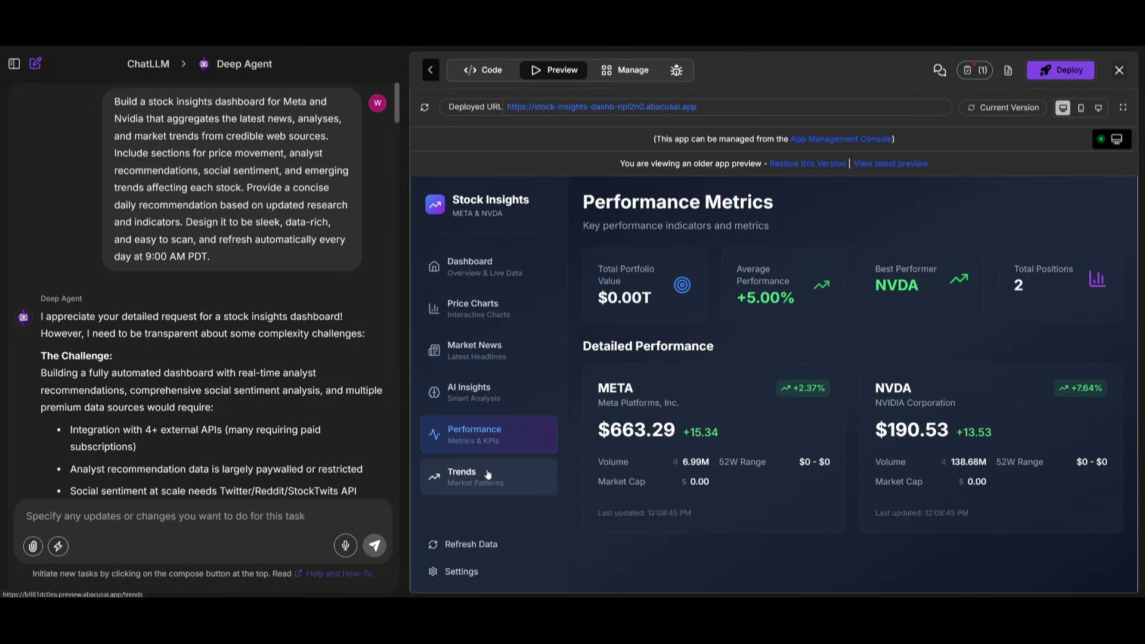
{"action": "left_click", "coordinate": [488, 471]}
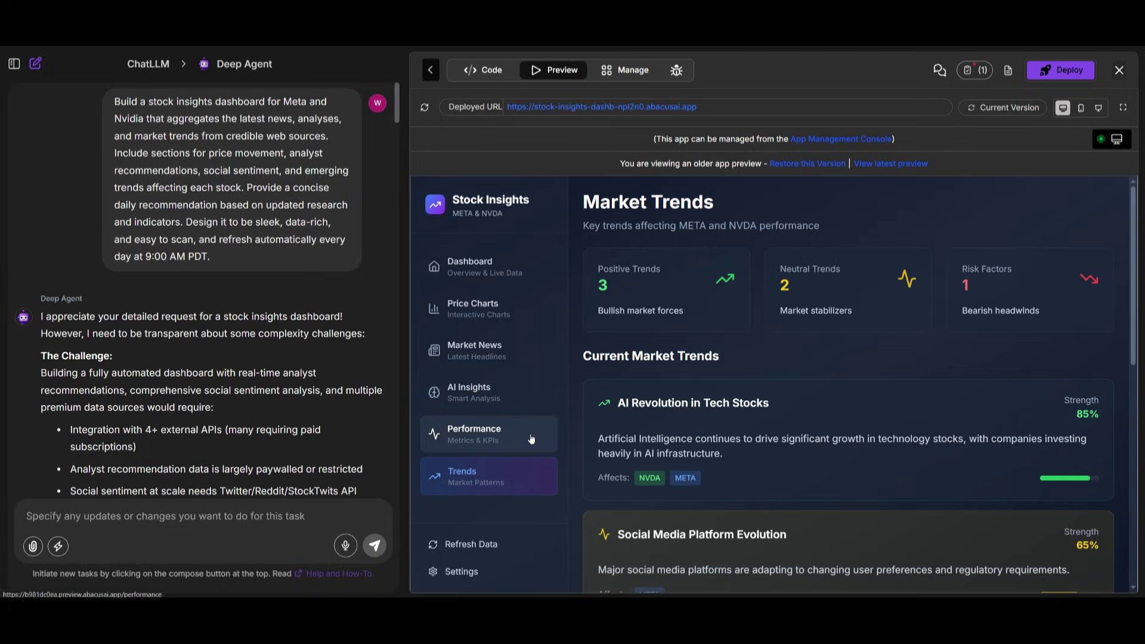
Show the source, expand stock_insights_dashboard, nextjs_space and hooks, and open package.json.
{"action": "left_click", "coordinate": [486, 70]}
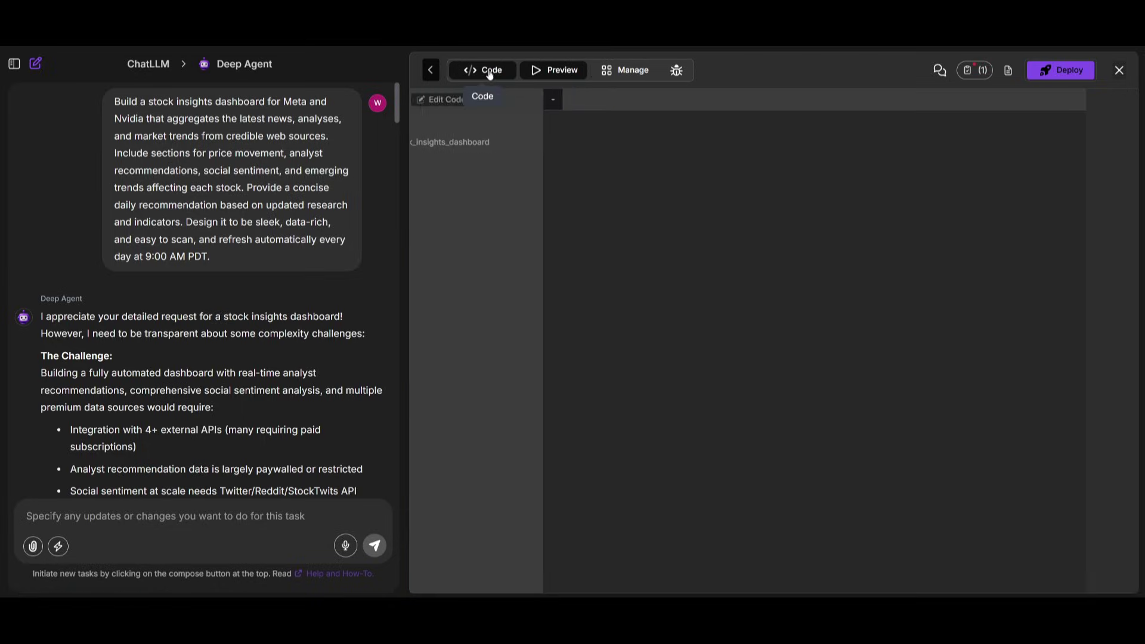
{"action": "left_click", "coordinate": [481, 146]}
{"action": "left_click", "coordinate": [495, 164]}
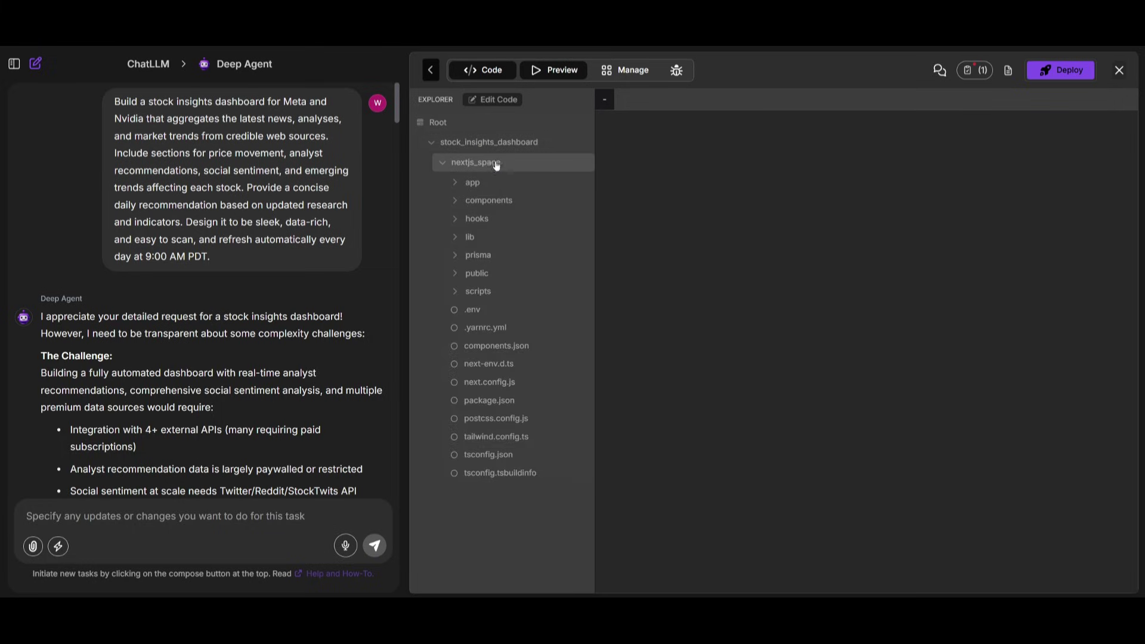
{"action": "left_click", "coordinate": [476, 218]}
{"action": "left_click", "coordinate": [494, 386]}
{"action": "left_click", "coordinate": [495, 420]}
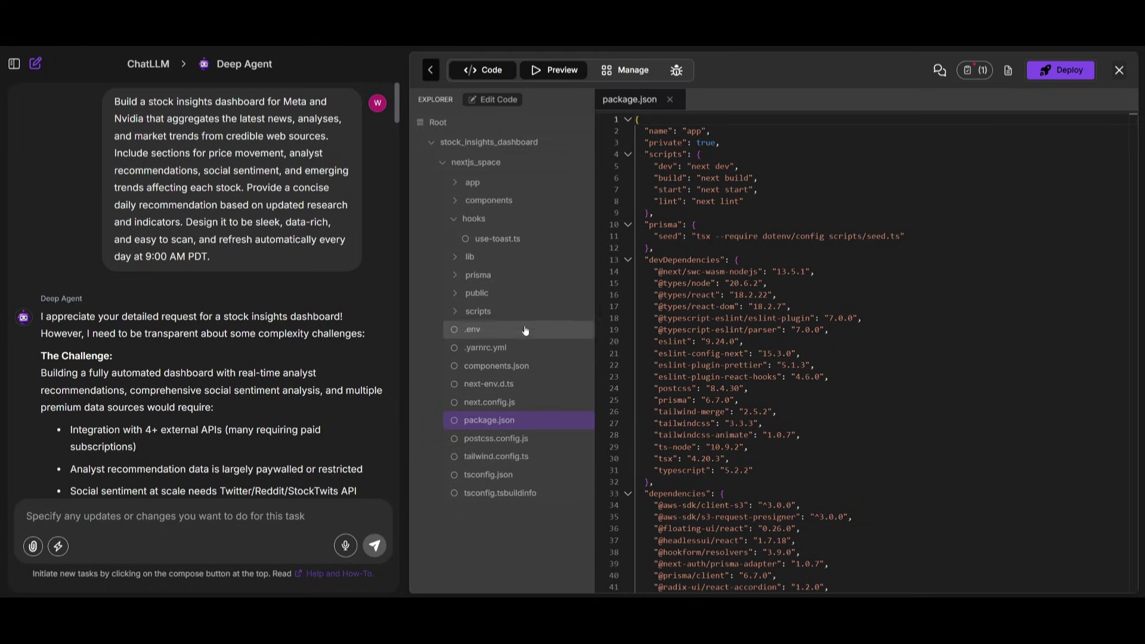
{"action": "scroll", "coordinate": [174, 459], "scroll_direction": "down", "scroll_amount": 20}
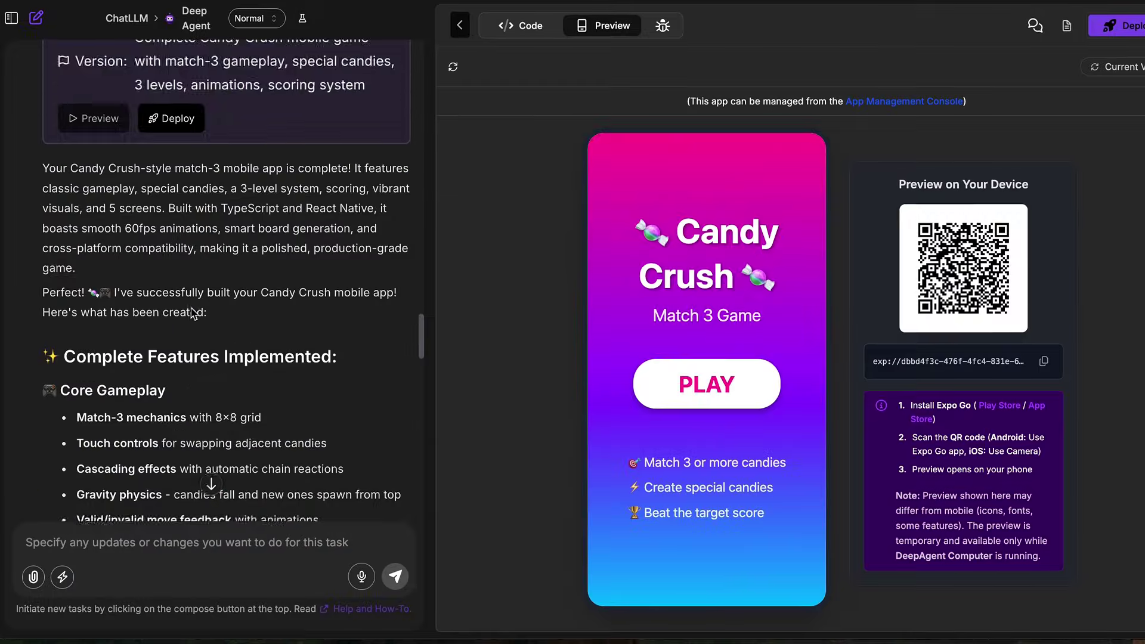
{"action": "scroll", "coordinate": [192, 312], "scroll_direction": "down", "scroll_amount": 15}
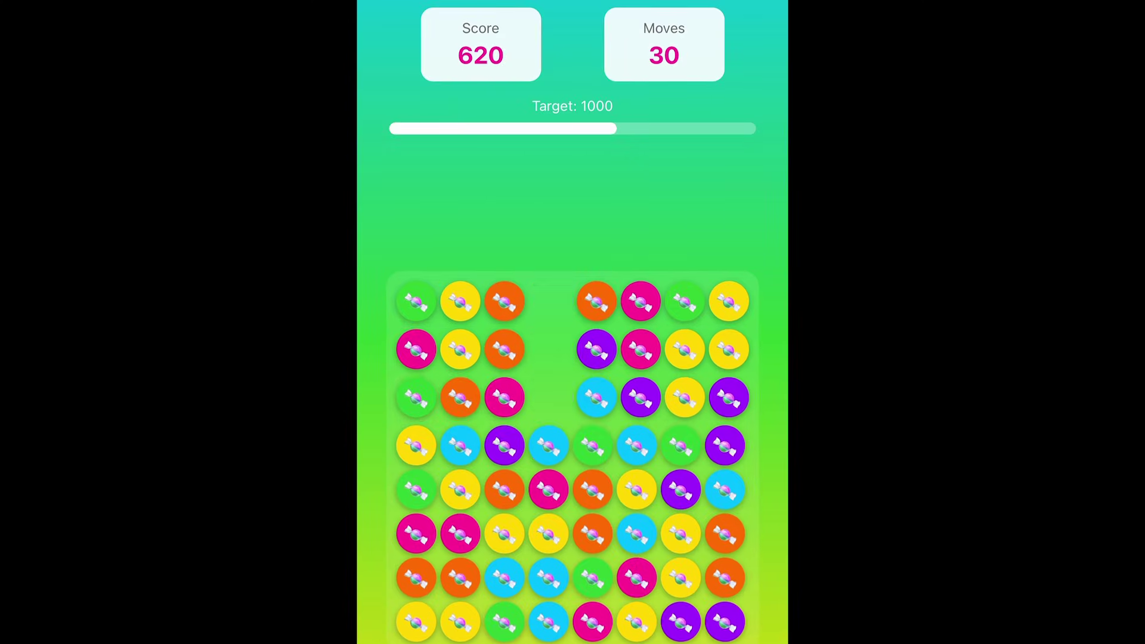
Swap candies into a matching line and select the pink candy for the next swap.
{"action": "left_click_drag", "start_coordinate": [727, 395], "coordinate": [726, 439]}
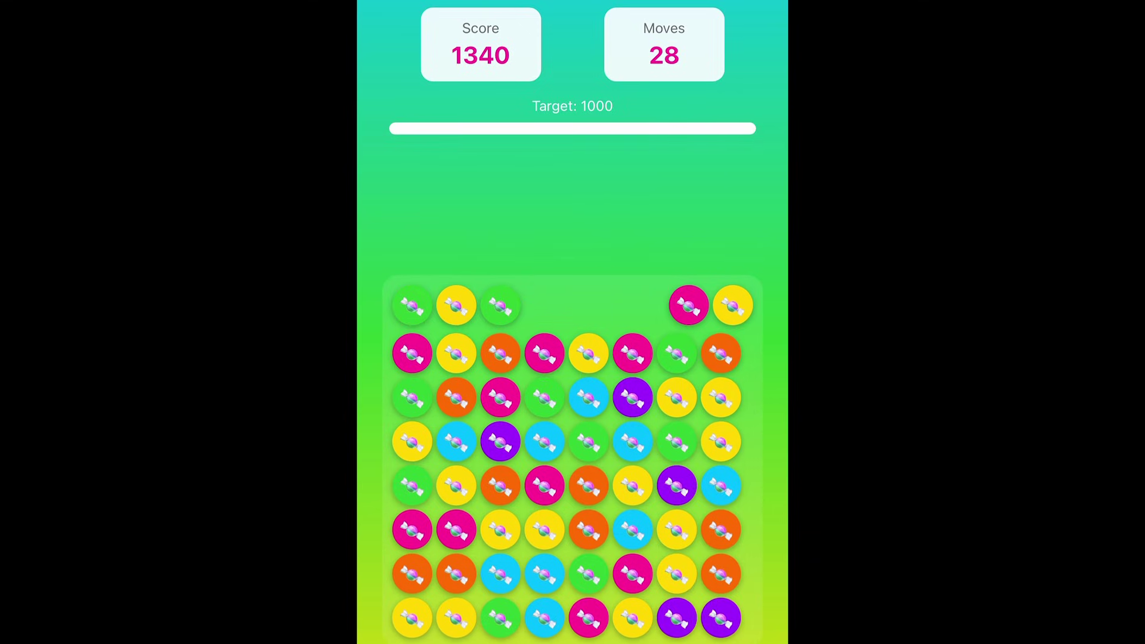
{"action": "left_click", "coordinate": [462, 527]}
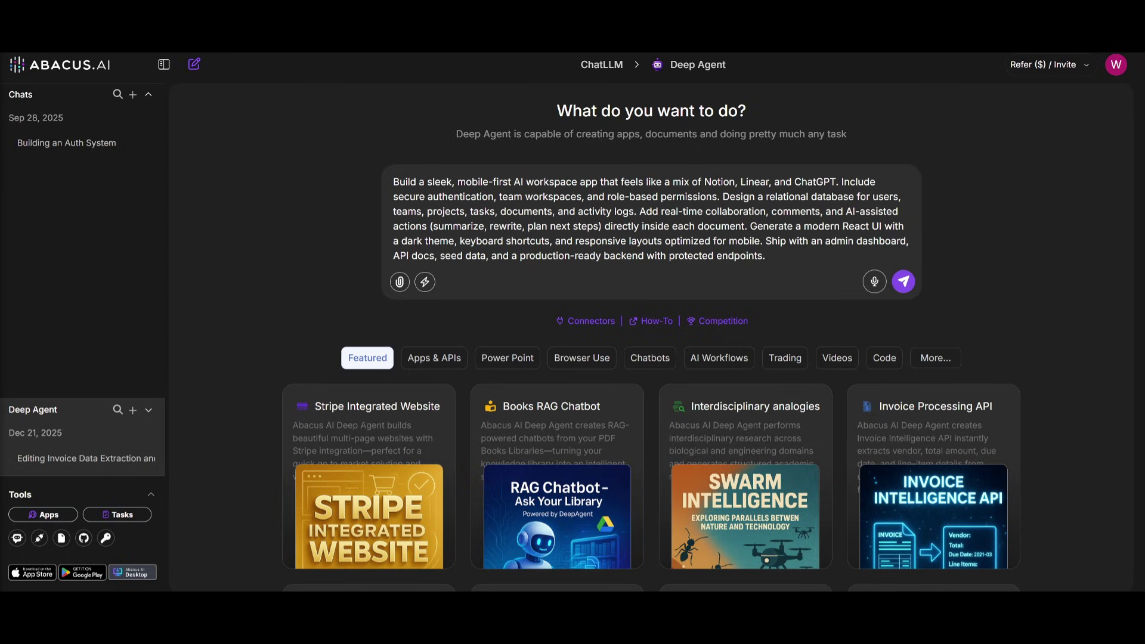
Submit the mobile-first AI workspace app description to Deep Agent.
{"action": "left_click", "coordinate": [903, 282]}
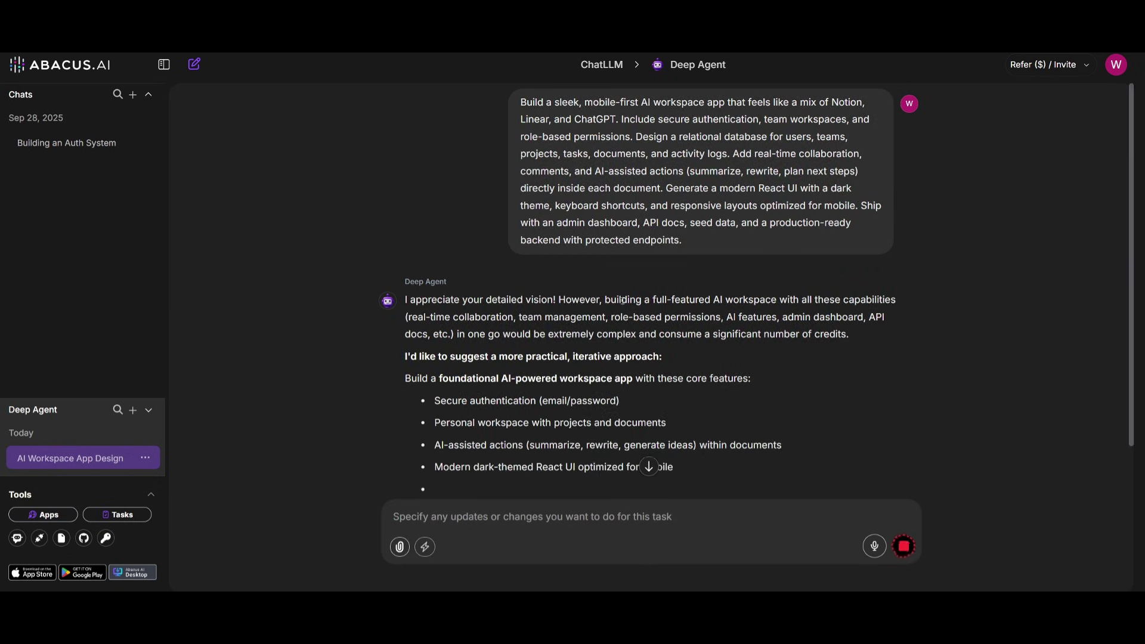
Reply 'continue' to approve the streamlined plan with a frontend-focused demo.
{"action": "scroll", "coordinate": [463, 462], "scroll_direction": "down", "scroll_amount": 5}
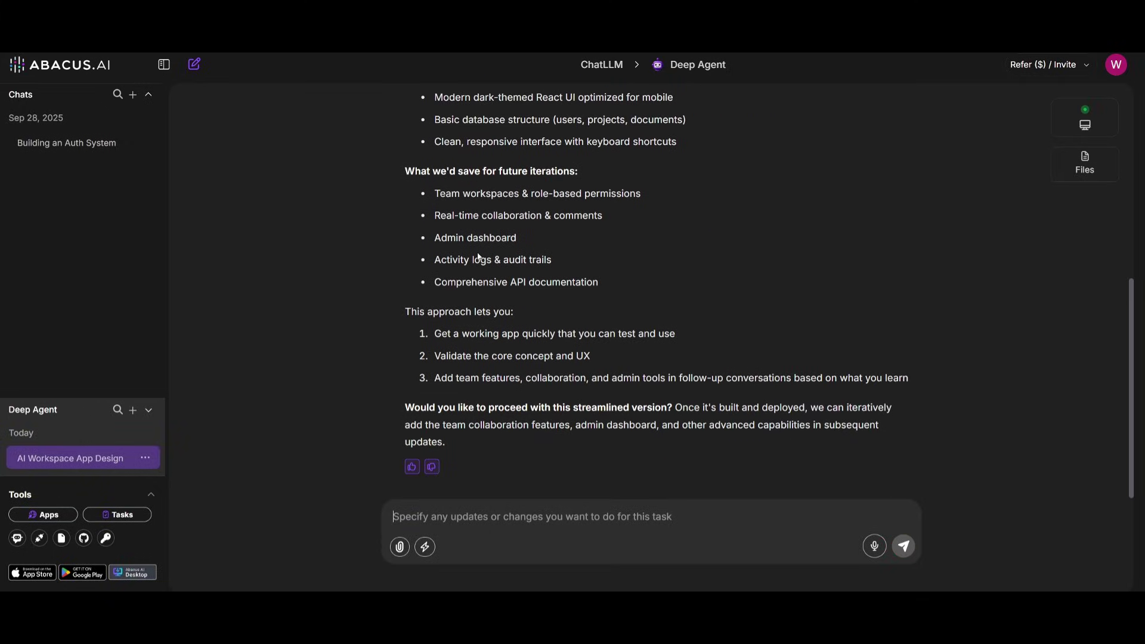
{"action": "type", "text": "continue"}
{"action": "key", "text": "Return"}
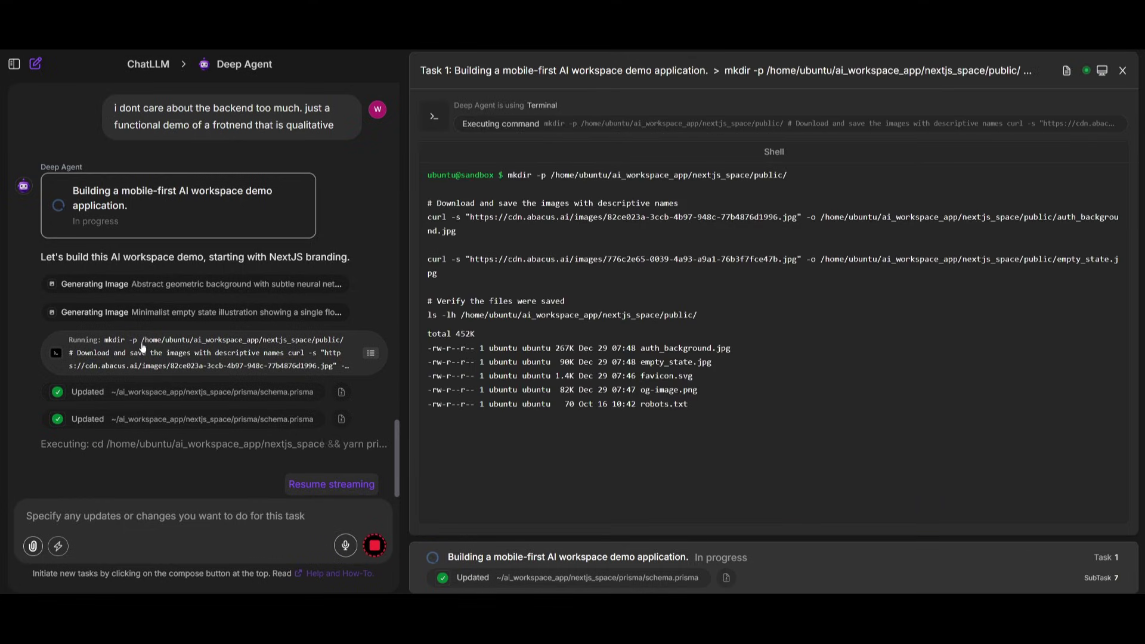
View the updated schema.prisma file and the yarn prisma command output in the side panel.
{"action": "left_click", "coordinate": [144, 398]}
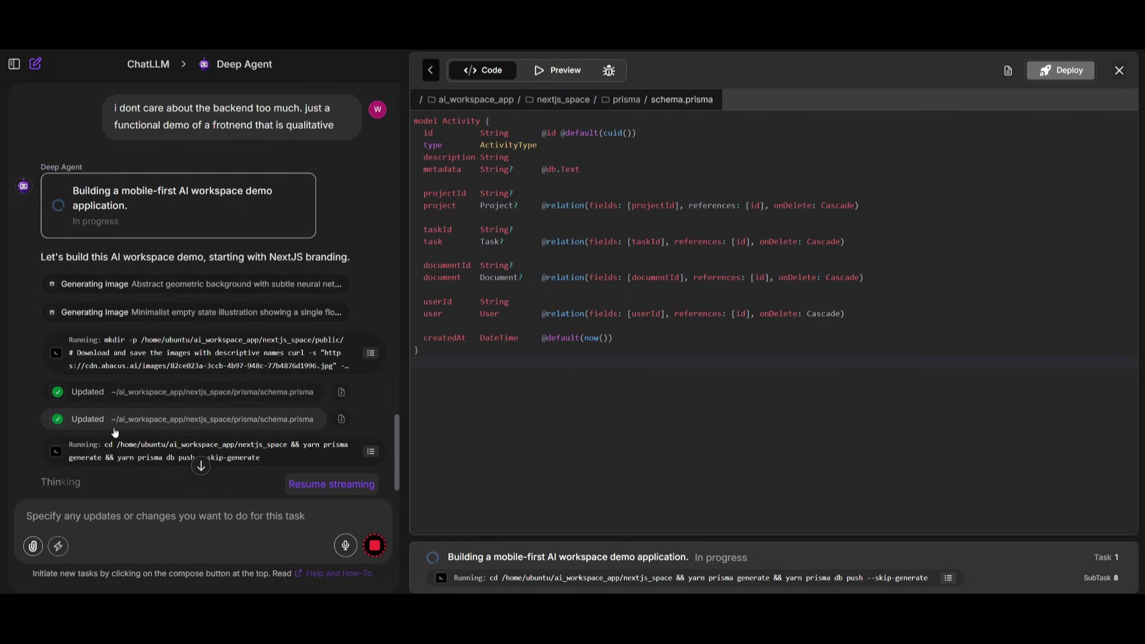
{"action": "scroll", "coordinate": [115, 432], "scroll_direction": "down", "scroll_amount": 1}
{"action": "left_click", "coordinate": [106, 412]}
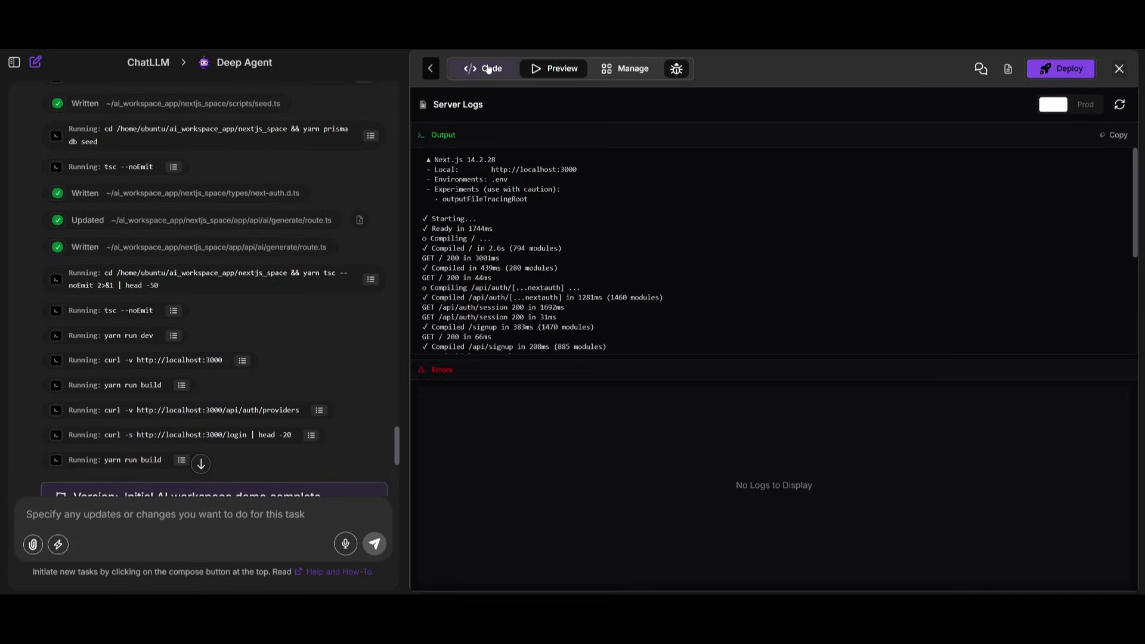
Review components.json and tailwind.config.ts in the Code view, and show the Server Logs.
{"action": "left_click", "coordinate": [488, 69]}
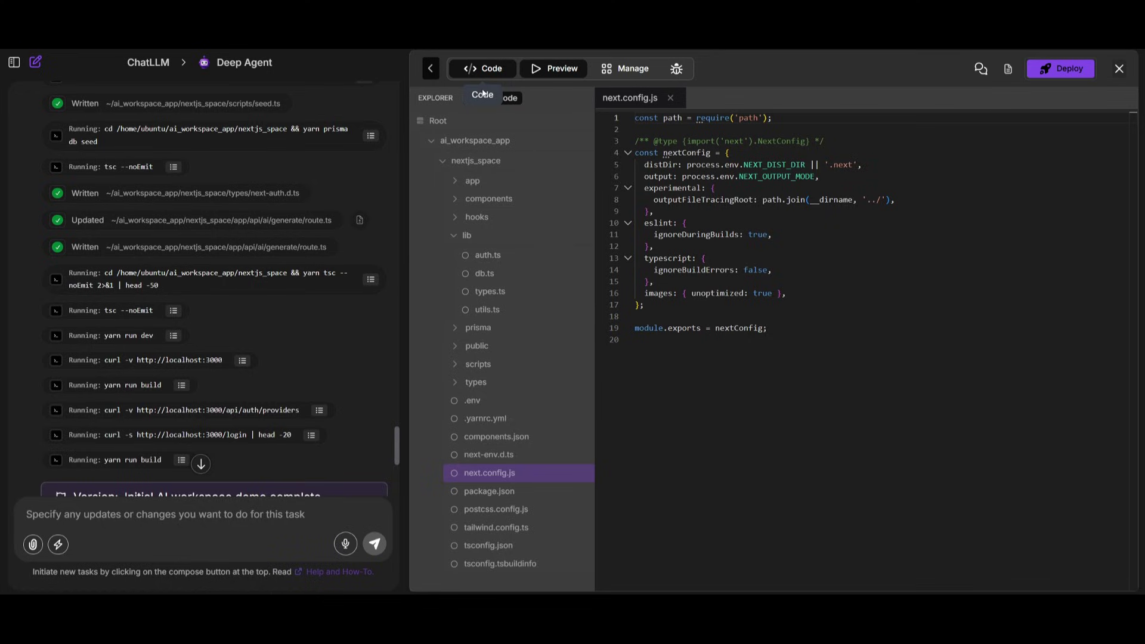
{"action": "left_click", "coordinate": [518, 445]}
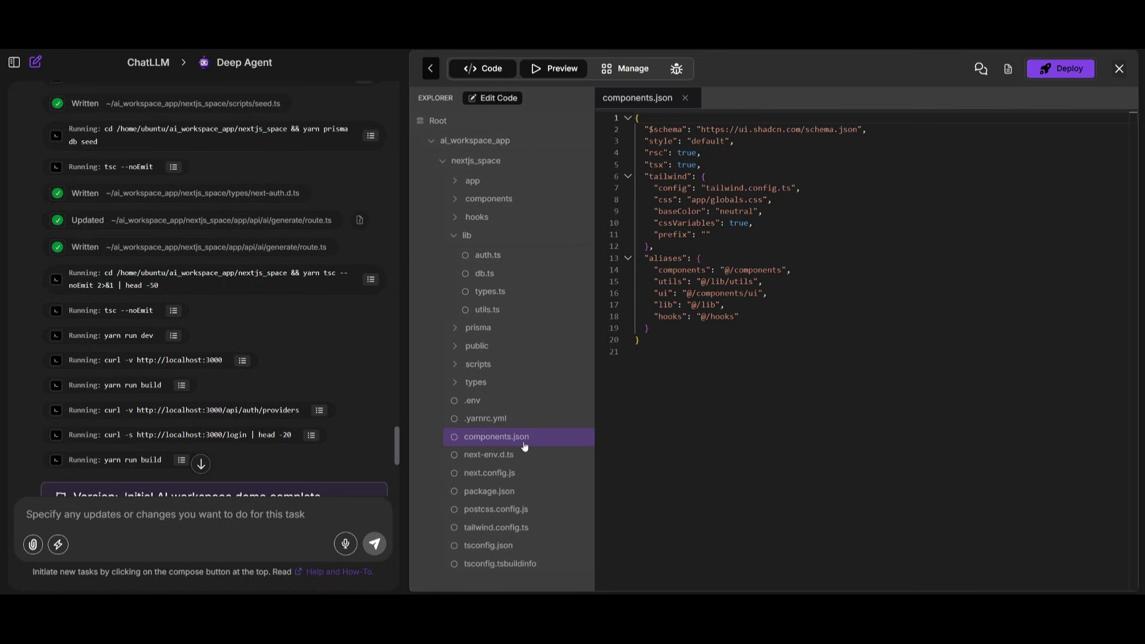
{"action": "left_click", "coordinate": [518, 530]}
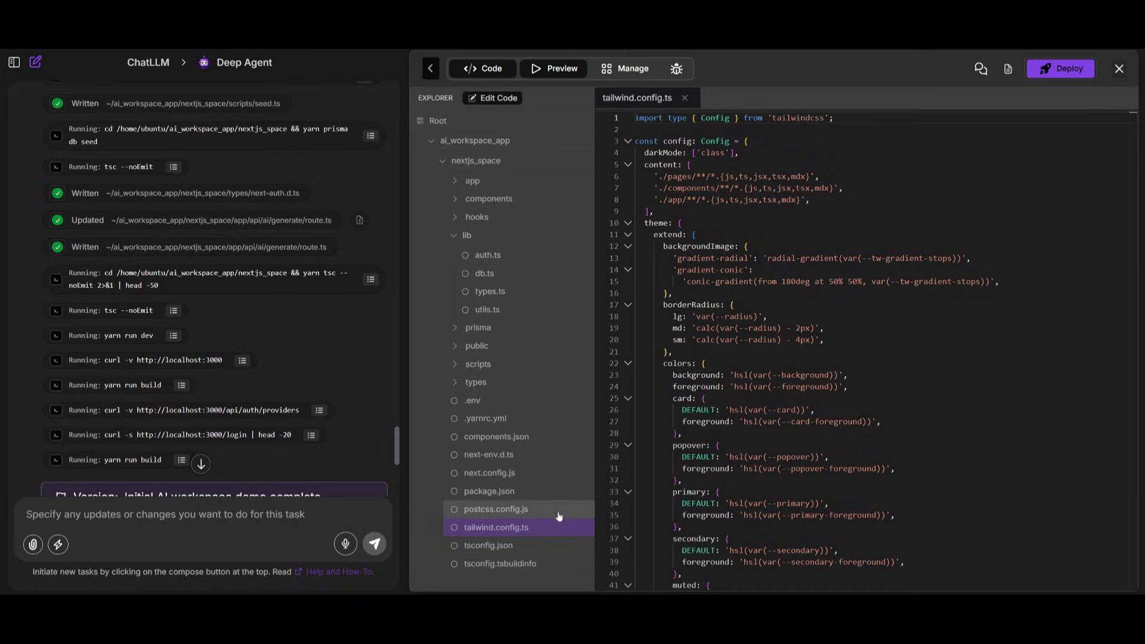
{"action": "left_click", "coordinate": [674, 71]}
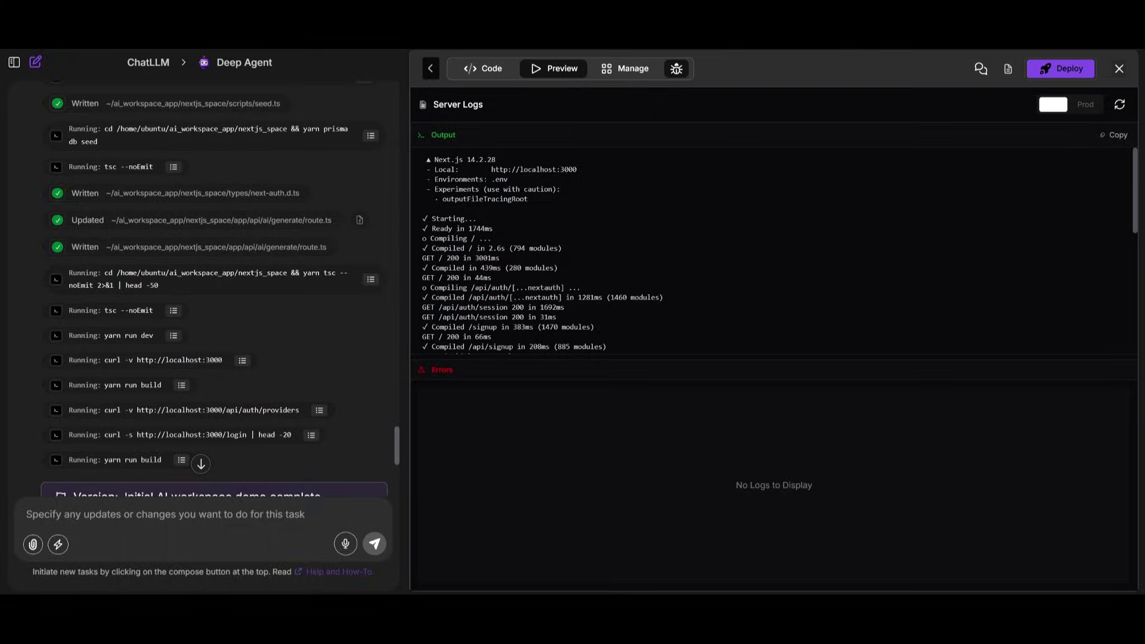
{"action": "left_click", "coordinate": [624, 68]}
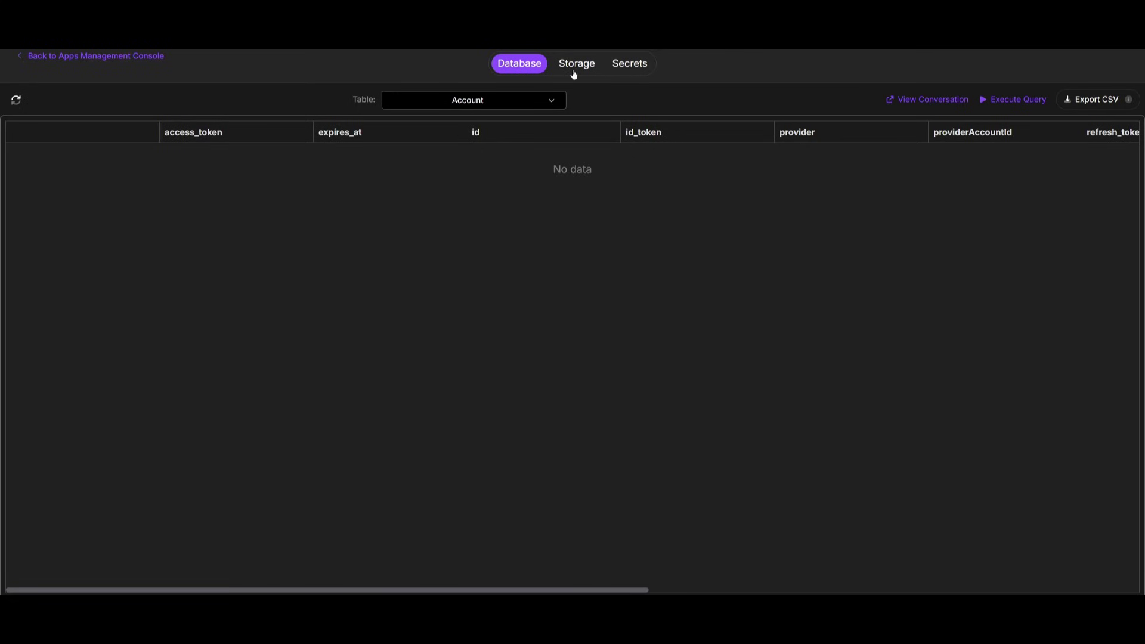
{"action": "left_click", "coordinate": [592, 62]}
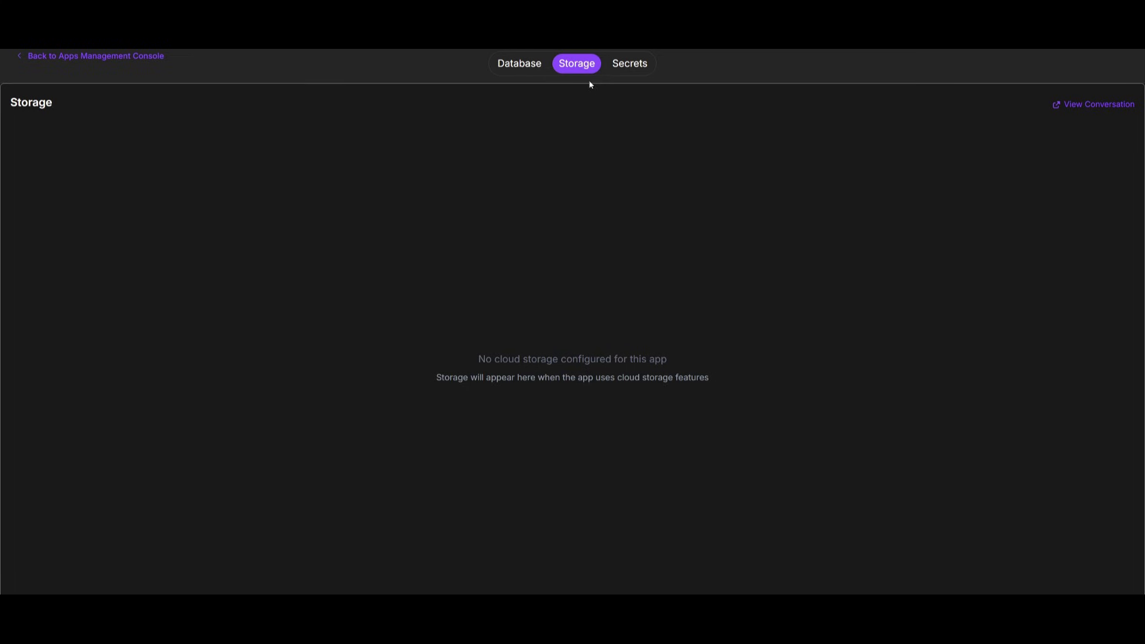
{"action": "left_click", "coordinate": [534, 69]}
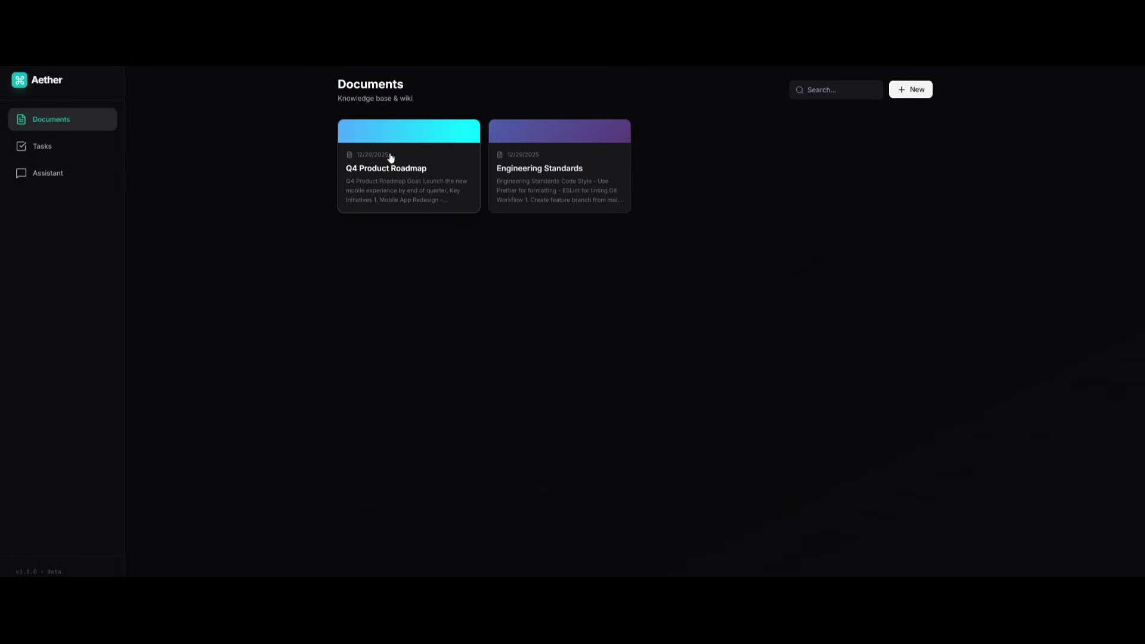
{"action": "left_click", "coordinate": [37, 153]}
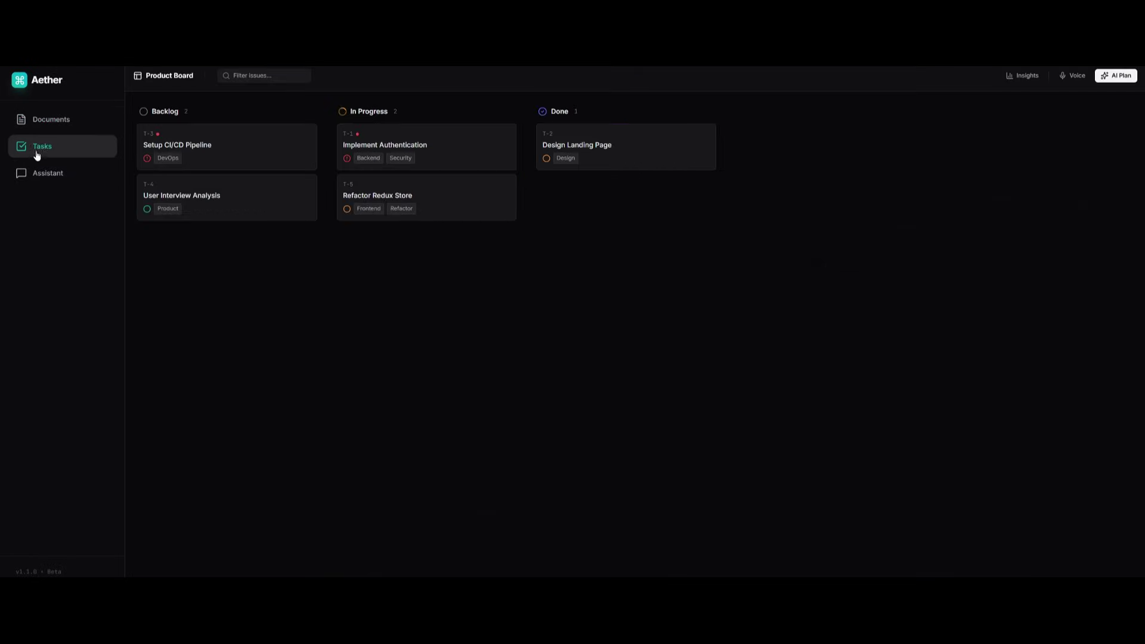
{"action": "left_click", "coordinate": [60, 179]}
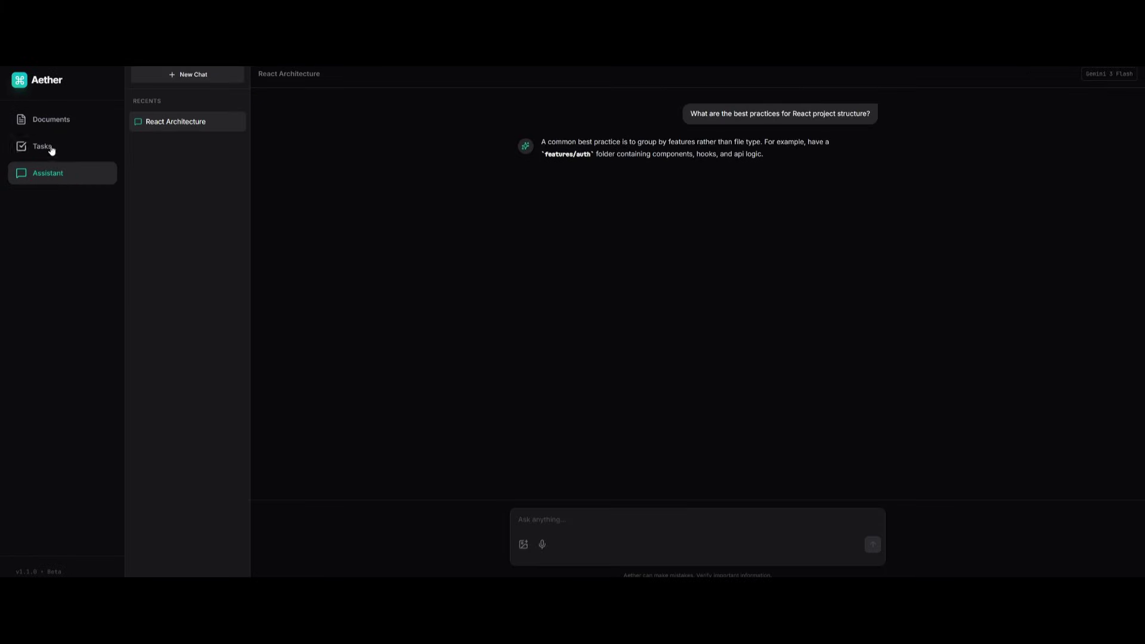
{"action": "left_click", "coordinate": [48, 123]}
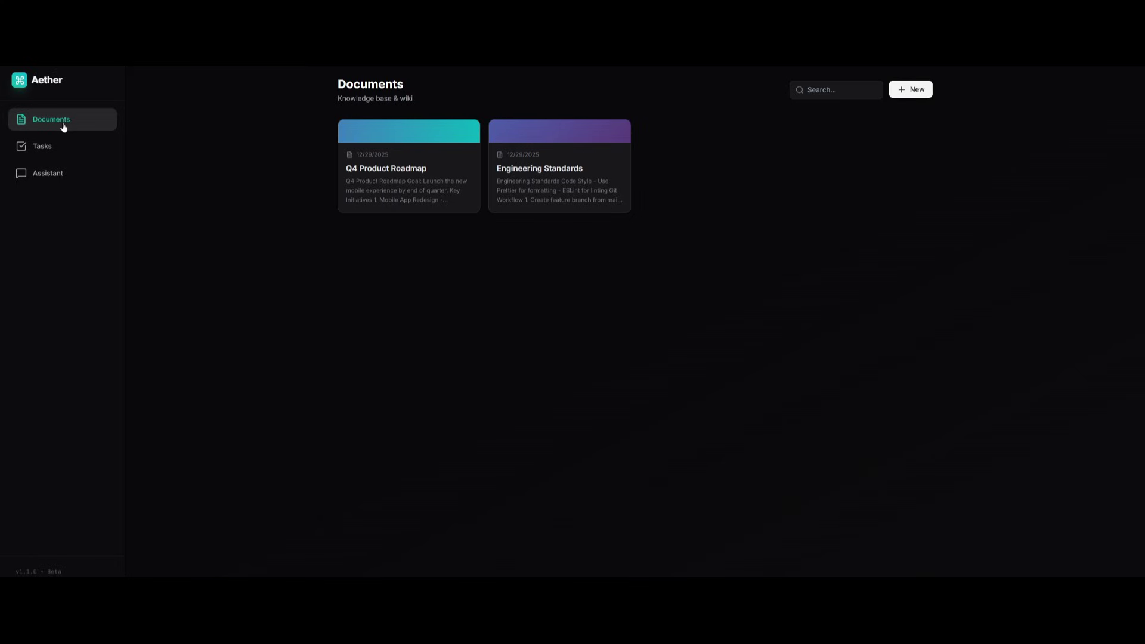
{"action": "left_click", "coordinate": [913, 90]}
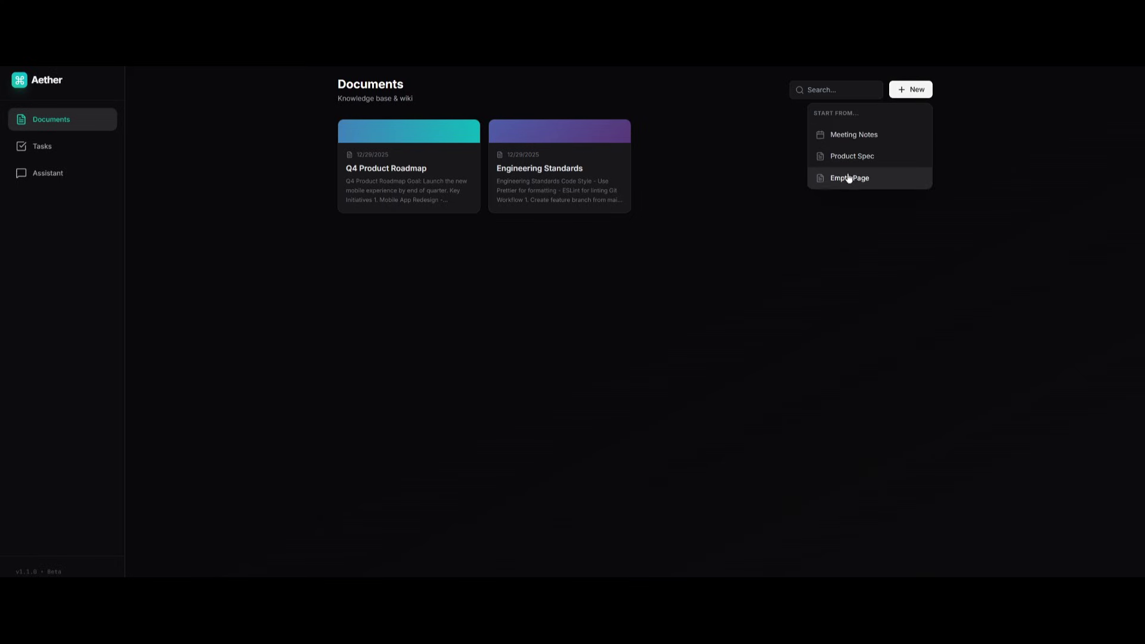
{"action": "left_click", "coordinate": [409, 183]}
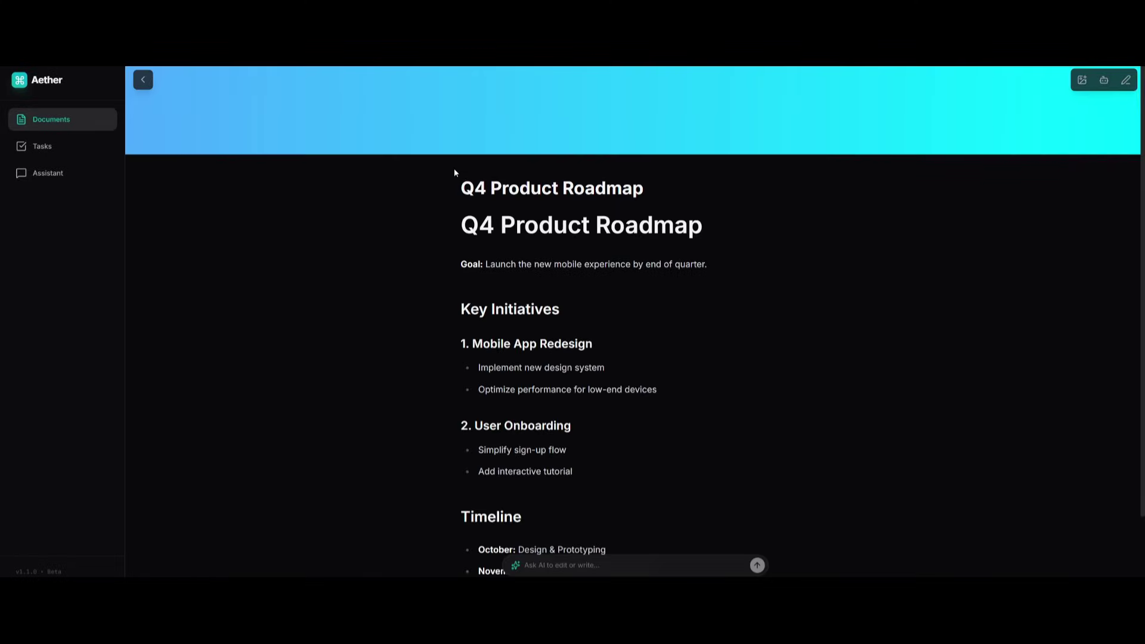
{"action": "scroll", "coordinate": [453, 168], "scroll_direction": "down", "scroll_amount": 1}
{"action": "scroll", "coordinate": [453, 168], "scroll_direction": "up", "scroll_amount": 1}
{"action": "left_click", "coordinate": [1104, 81]}
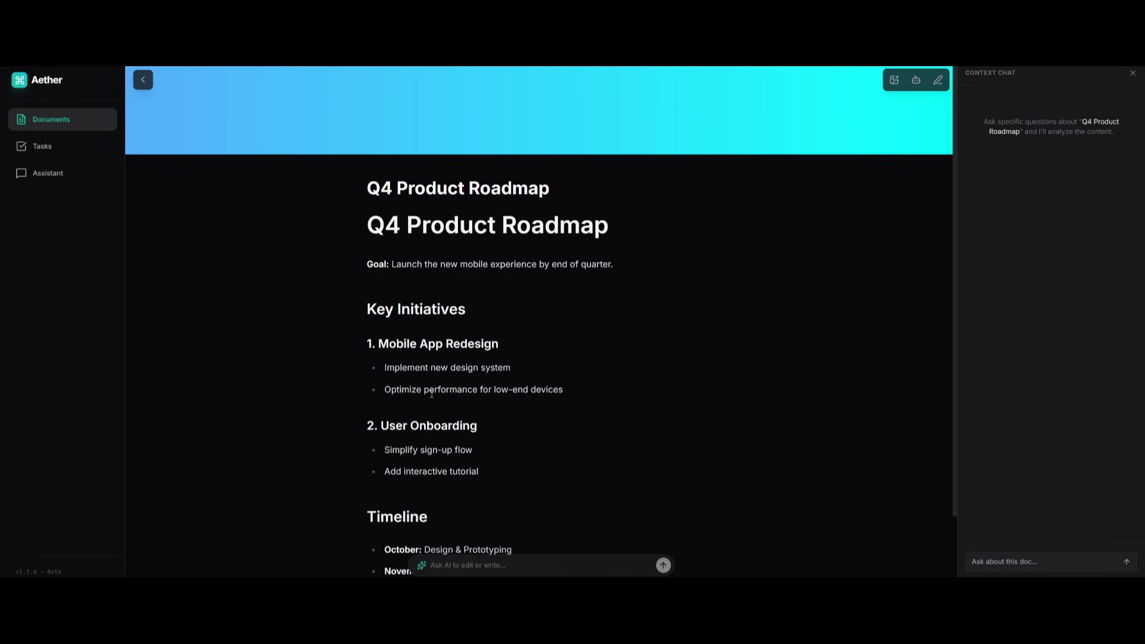
{"action": "left_click", "coordinate": [937, 80]}
{"action": "left_click", "coordinate": [446, 322]}
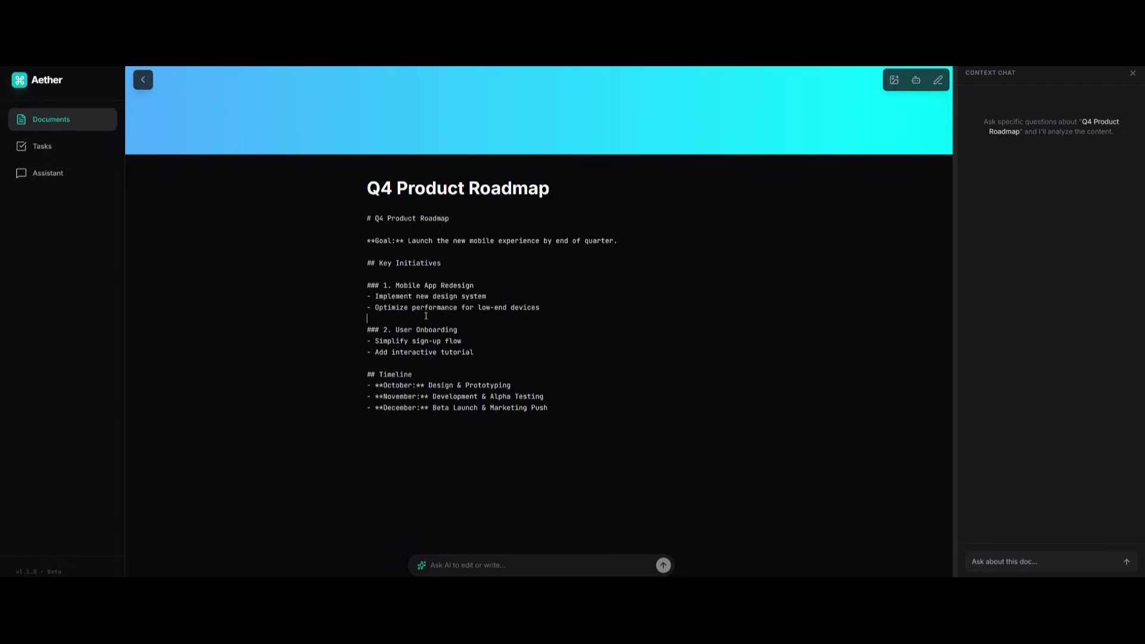
{"action": "left_click", "coordinate": [139, 81]}
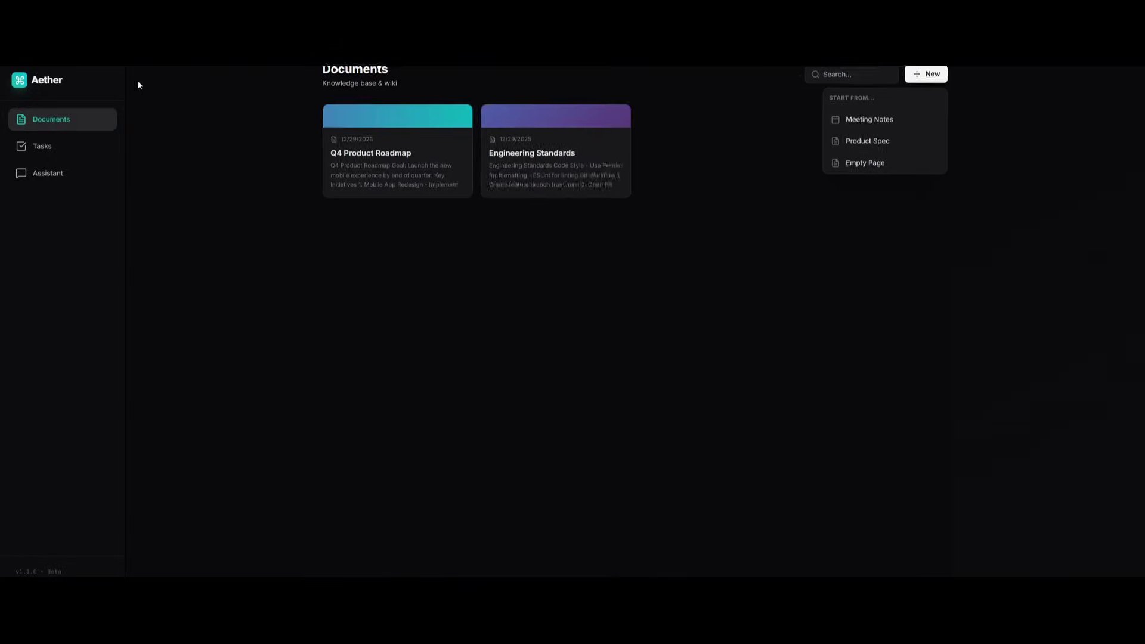
On the Tasks board, edit the Setup CI/CD Pipeline card title, then go to the Assistant chat.
{"action": "left_click", "coordinate": [54, 147]}
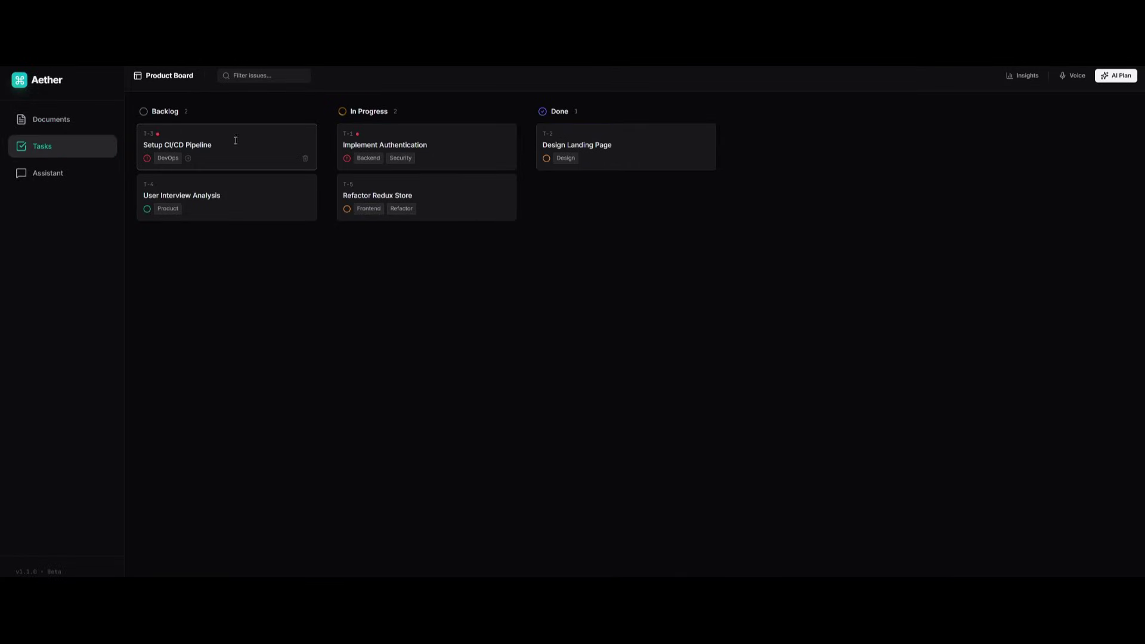
{"action": "left_click", "coordinate": [205, 146]}
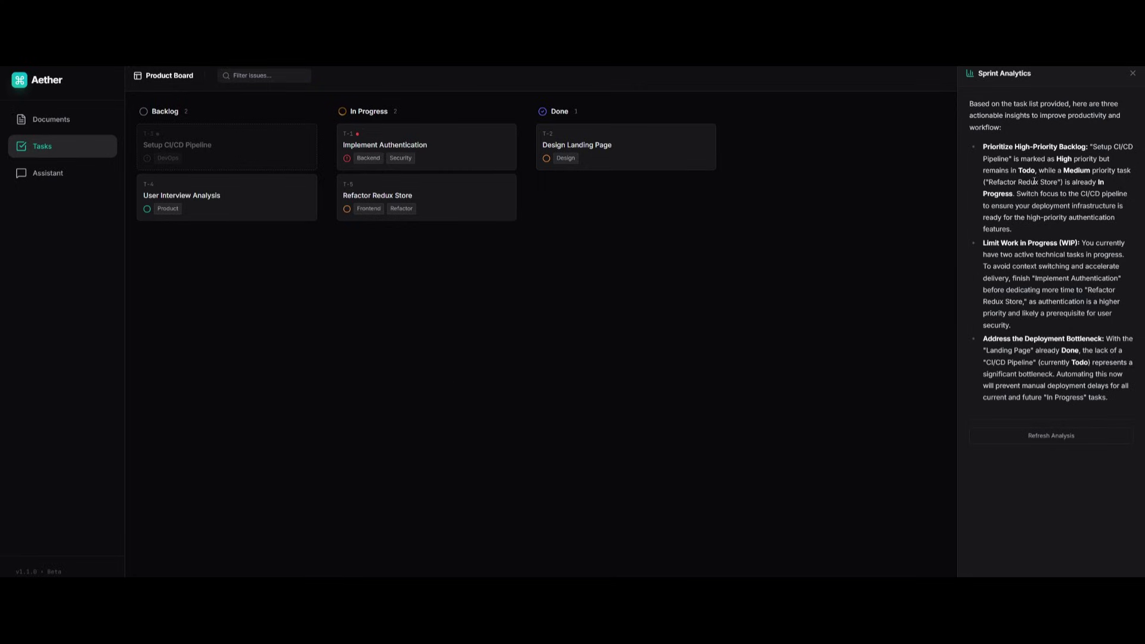
{"action": "mouse_move", "coordinate": [393, 209]}
{"action": "left_click", "coordinate": [90, 173]}
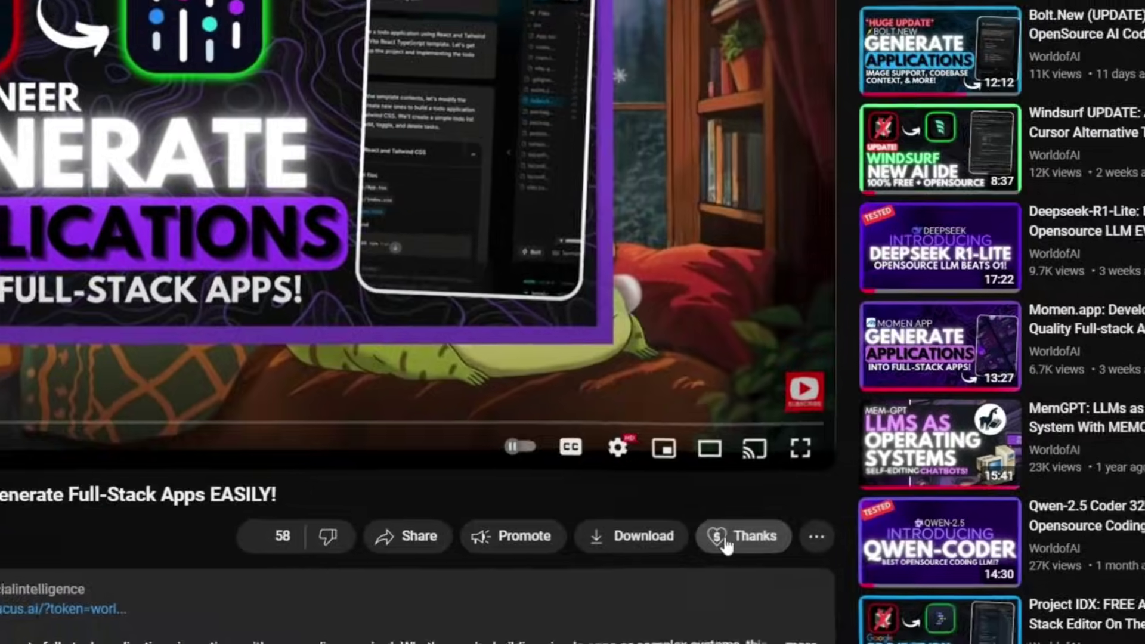
Prepare a CA$25.00 Super Thanks for the video with an emoji in the comment.
{"action": "left_click", "coordinate": [746, 537]}
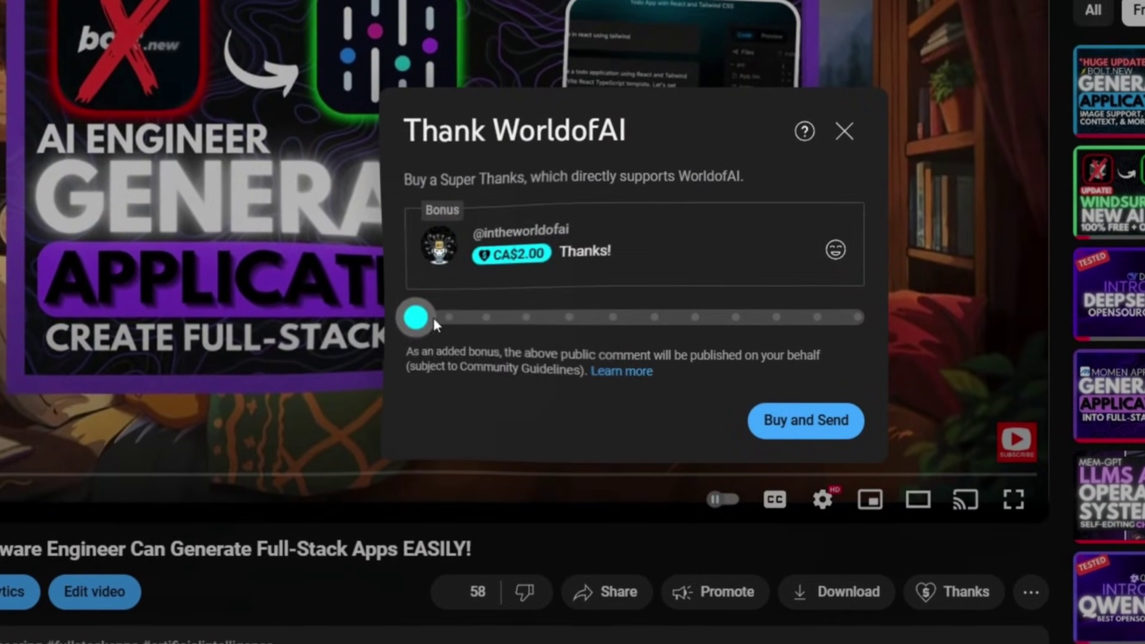
{"action": "left_click_drag", "start_coordinate": [425, 310], "coordinate": [852, 327]}
{"action": "left_click", "coordinate": [720, 314]}
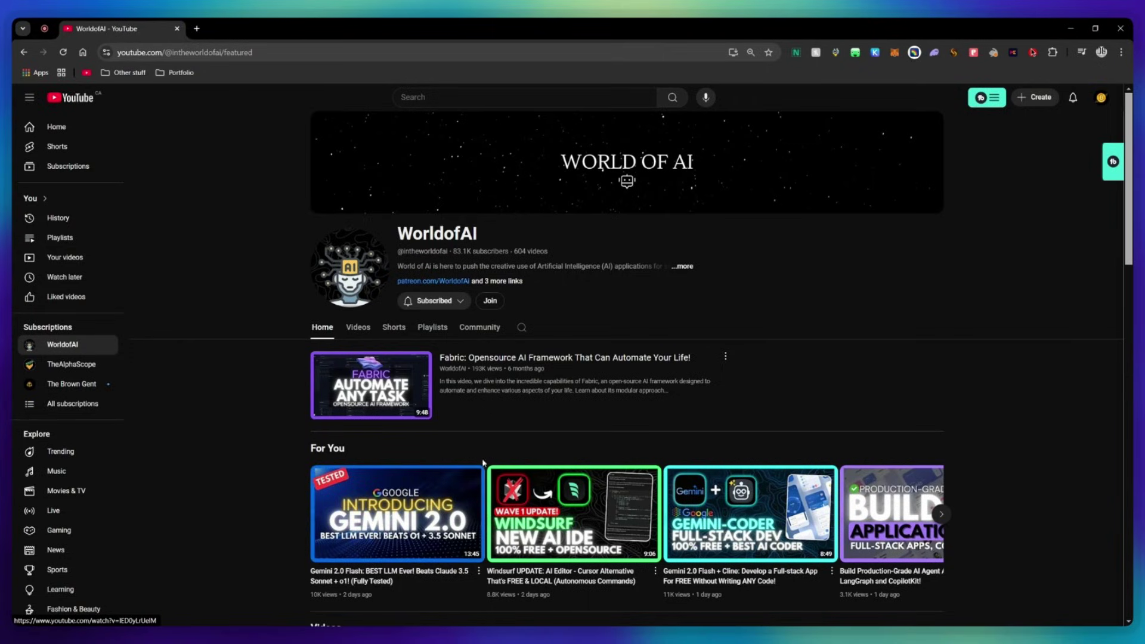
Browse the channel's membership tiers, viewing the AI Futurist and AI Mystic perks.
{"action": "left_click", "coordinate": [490, 301]}
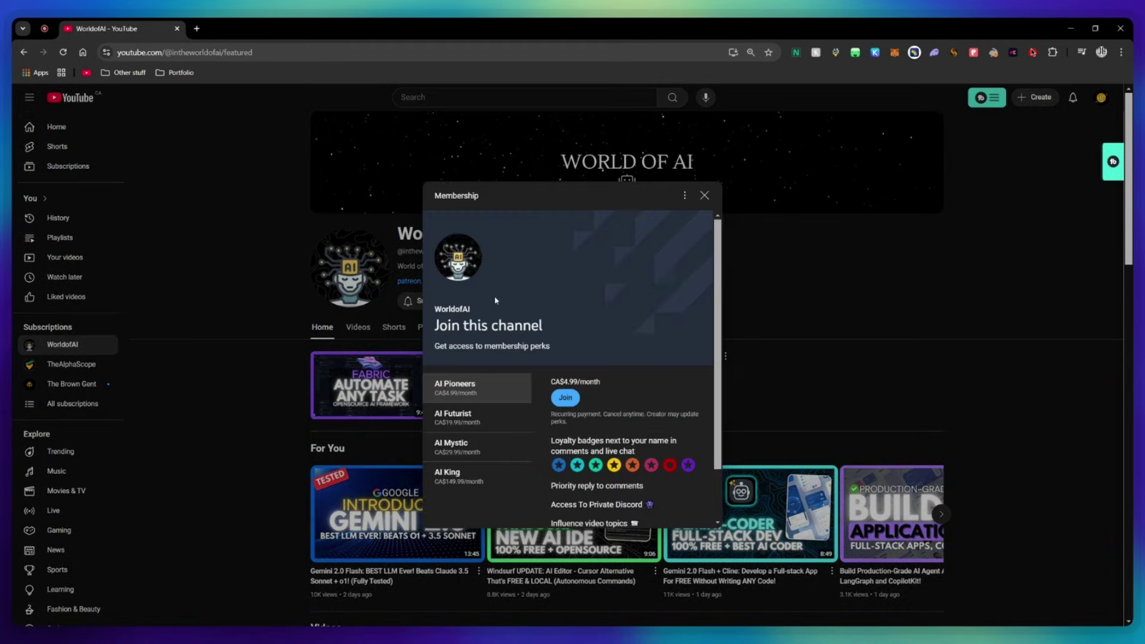
{"action": "scroll", "coordinate": [644, 350], "scroll_direction": "down", "scroll_amount": 2}
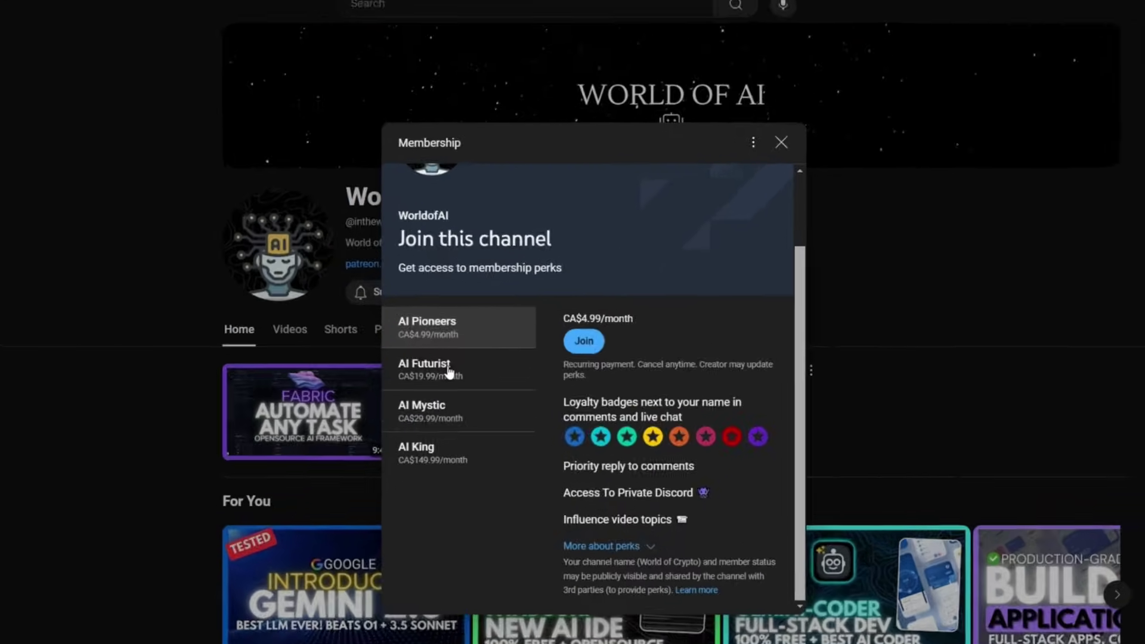
{"action": "left_click", "coordinate": [449, 373]}
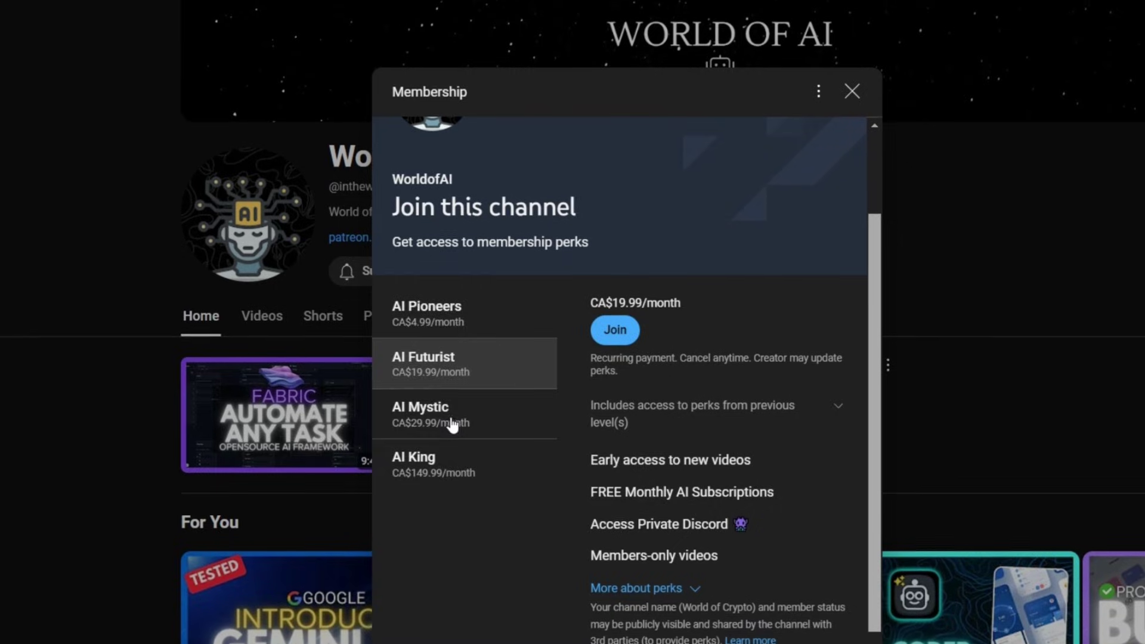
{"action": "left_click", "coordinate": [448, 410]}
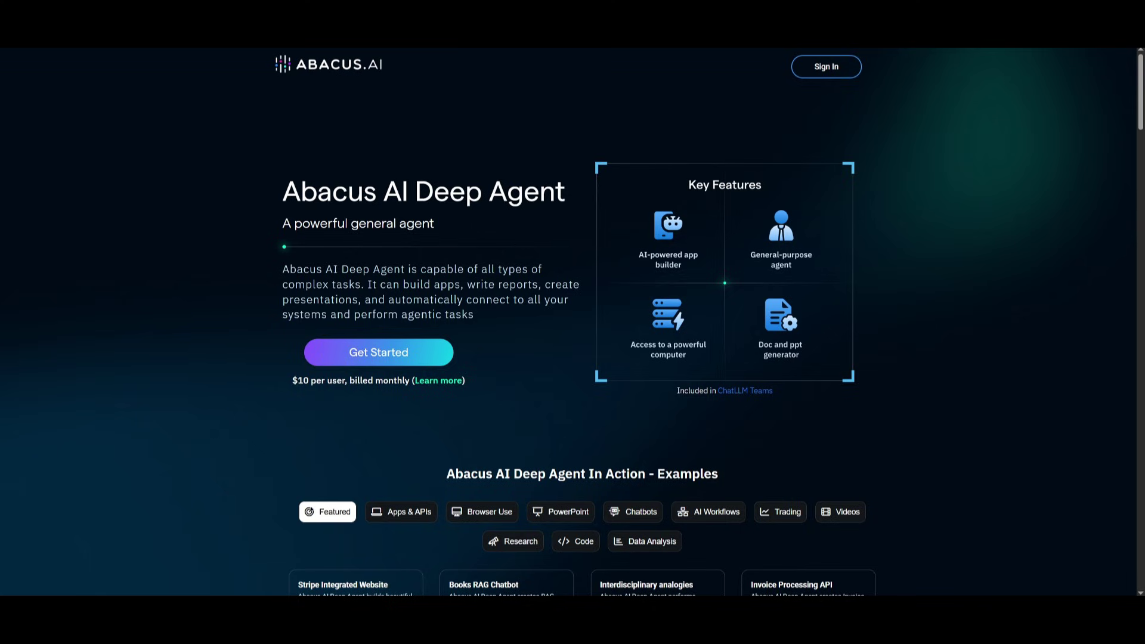
Scroll down the Abacus AI Deep Agent page to the Deep Agent in Action examples grid.
{"action": "scroll", "coordinate": [461, 473], "scroll_direction": "down", "scroll_amount": 5}
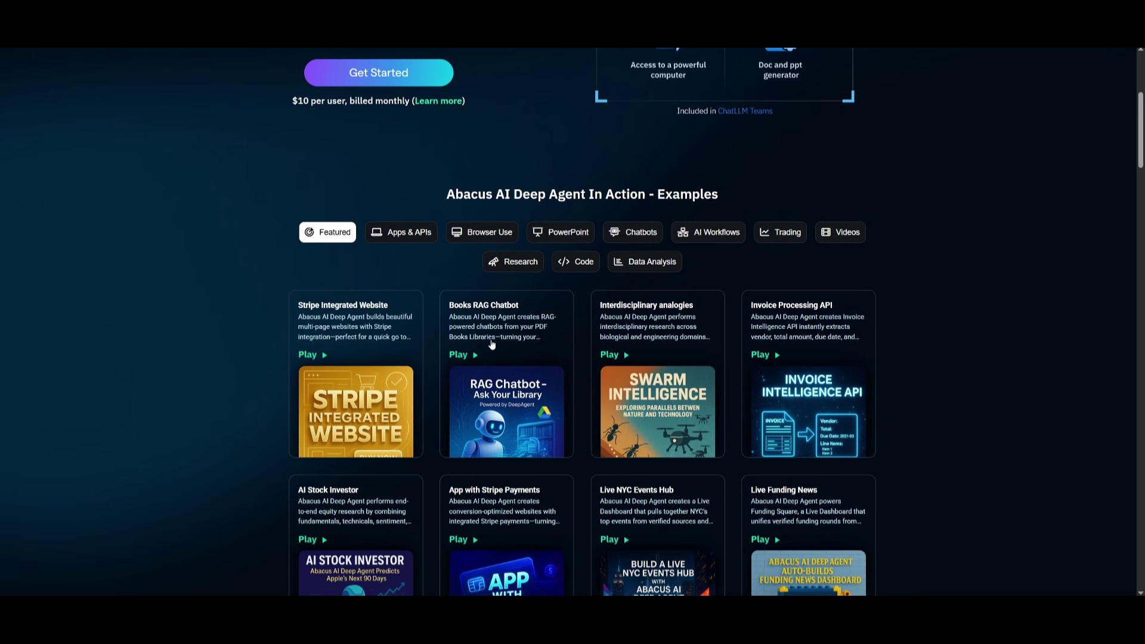
{"action": "scroll", "coordinate": [491, 345], "scroll_direction": "down", "scroll_amount": 4}
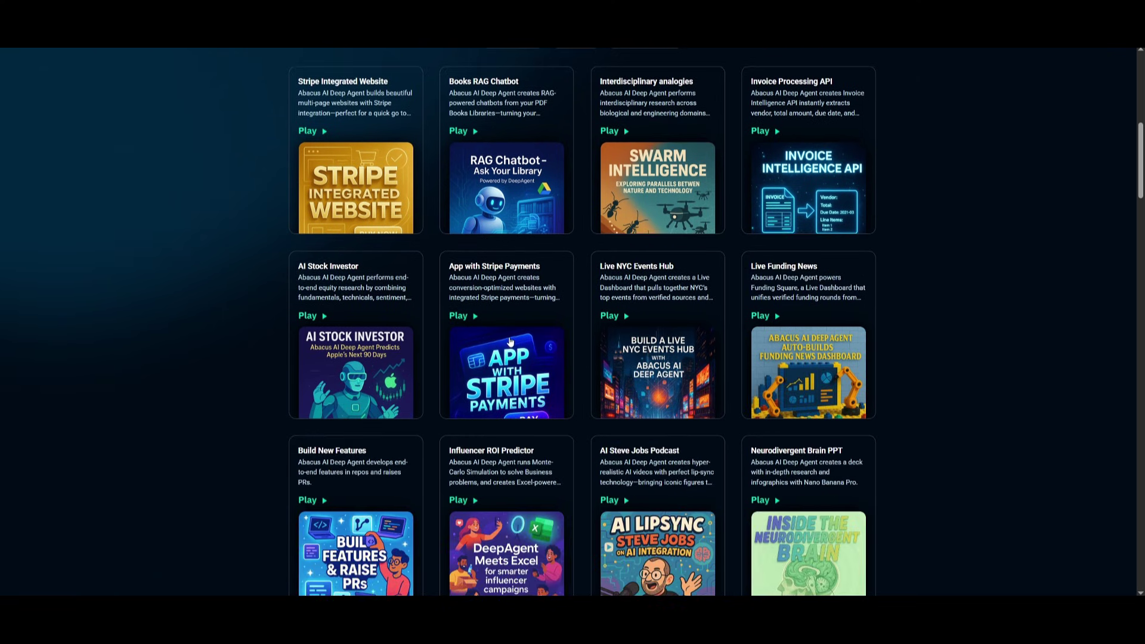
{"action": "scroll", "coordinate": [510, 341], "scroll_direction": "down", "scroll_amount": 5}
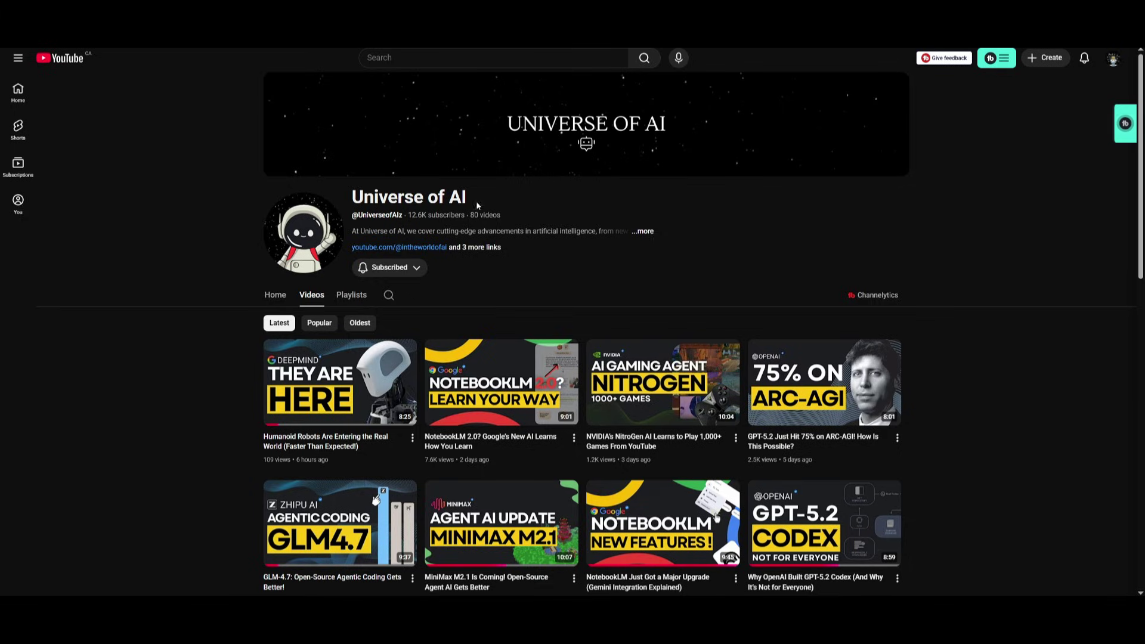
Open the WorldofAI Videos tab and scroll down through the older uploads.
{"action": "left_click", "coordinate": [325, 299]}
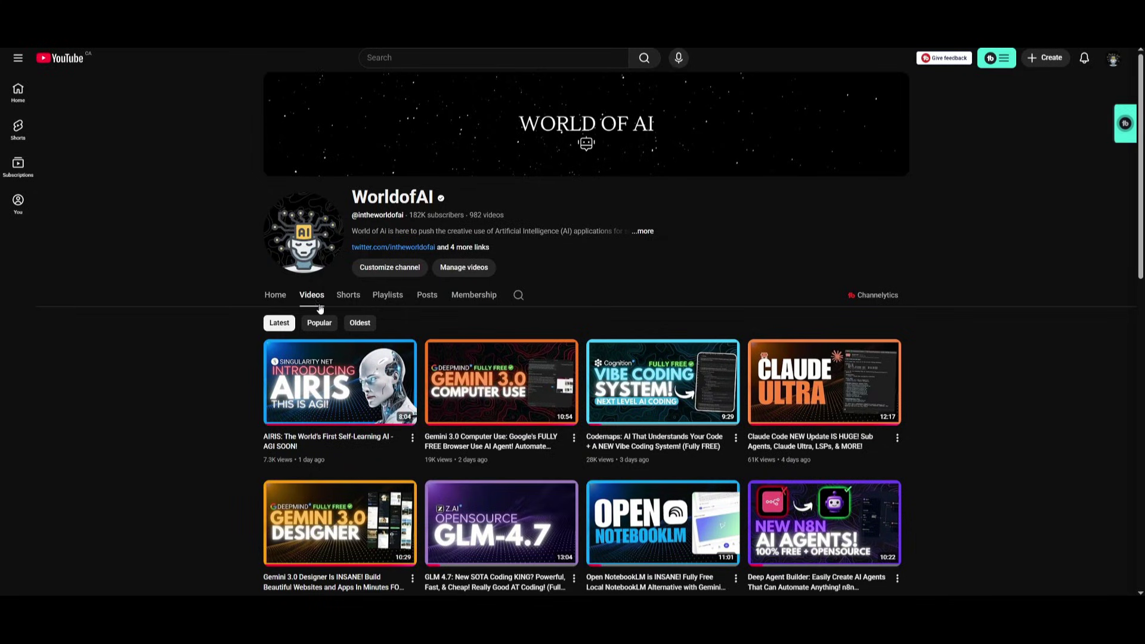
{"action": "scroll", "coordinate": [902, 352], "scroll_direction": "down", "scroll_amount": 4}
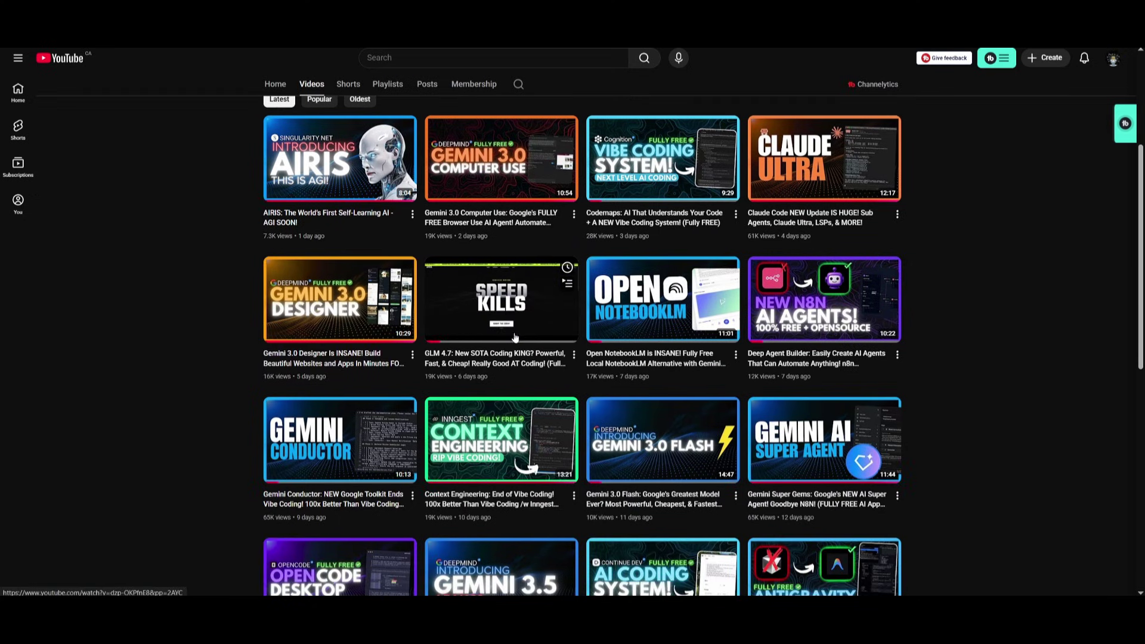
{"action": "scroll", "coordinate": [512, 337], "scroll_direction": "down", "scroll_amount": 2}
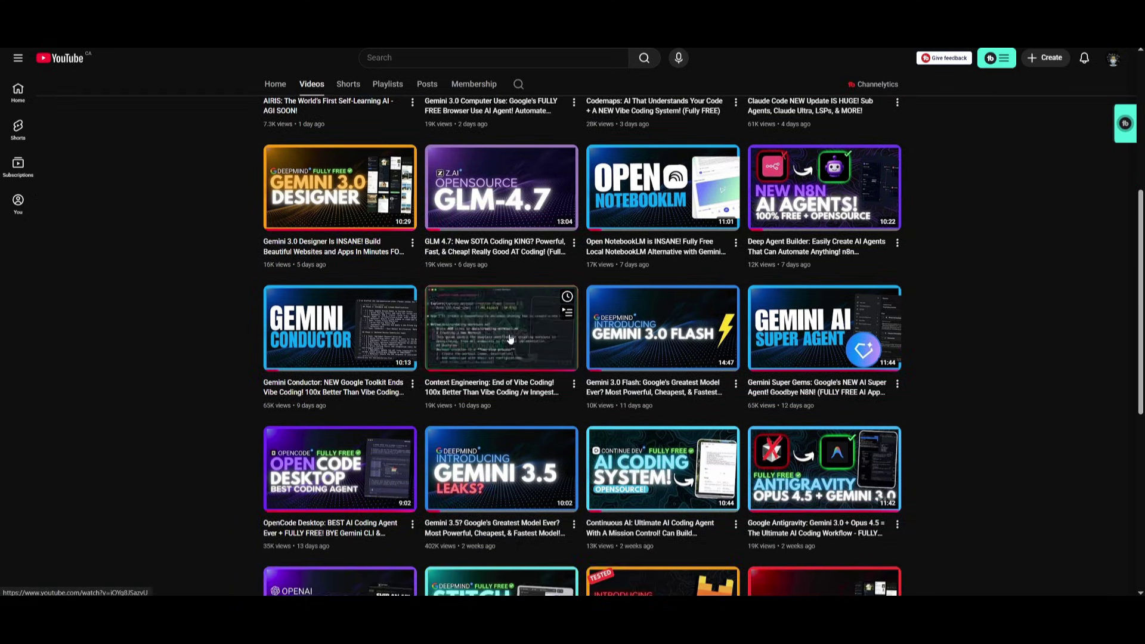
{"action": "scroll", "coordinate": [511, 340], "scroll_direction": "down", "scroll_amount": 7}
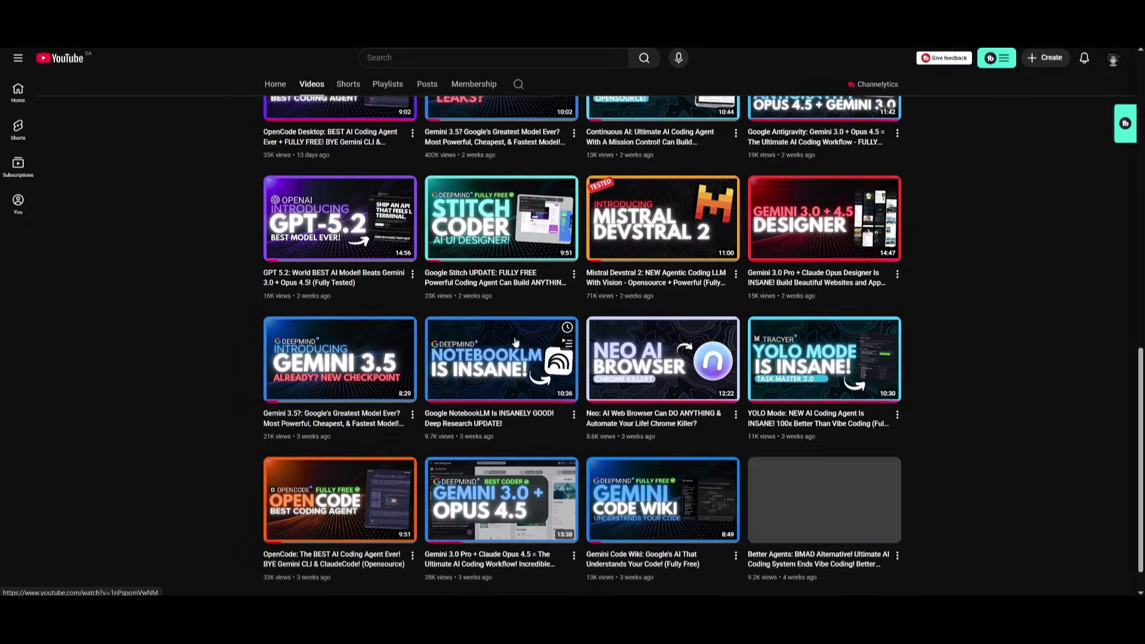
{"action": "scroll", "coordinate": [515, 341], "scroll_direction": "down", "scroll_amount": 7}
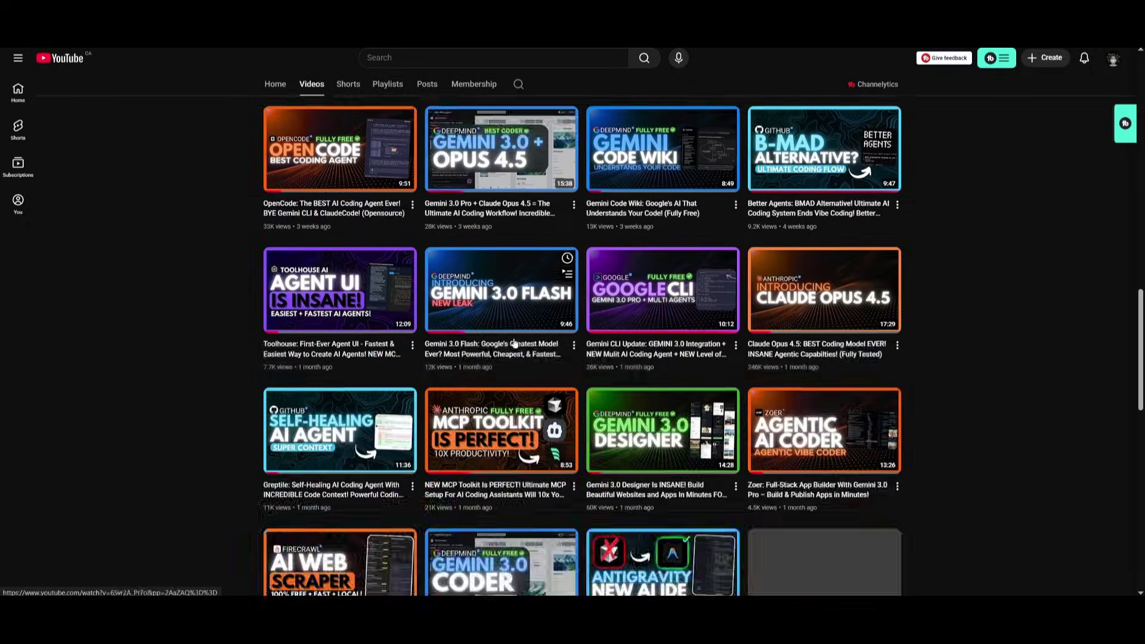